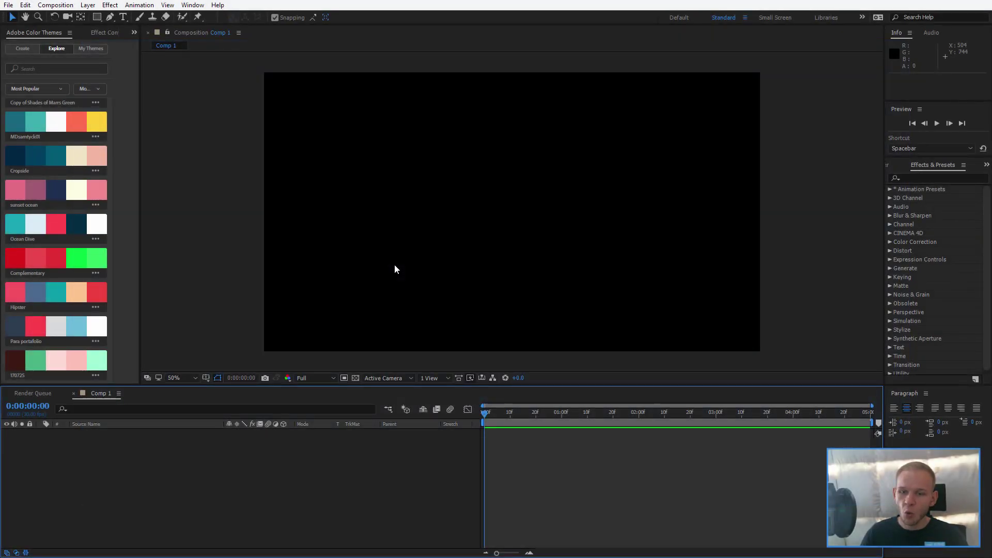
Step: Create a 1920x1080 navy solid, taking its colour from the sunset ocean theme swatch
{"action": "key", "text": "ctrl+y"}
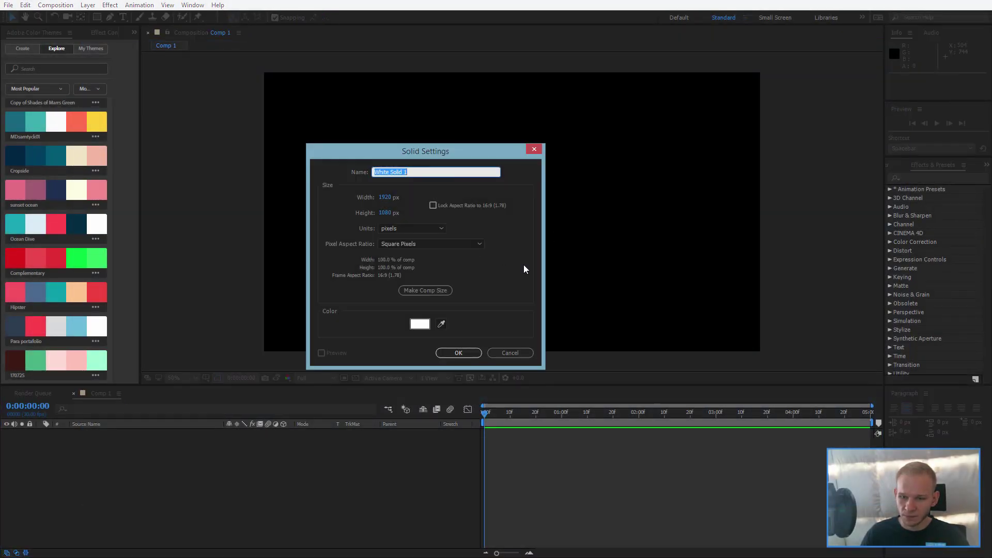
{"action": "left_click", "coordinate": [441, 324]}
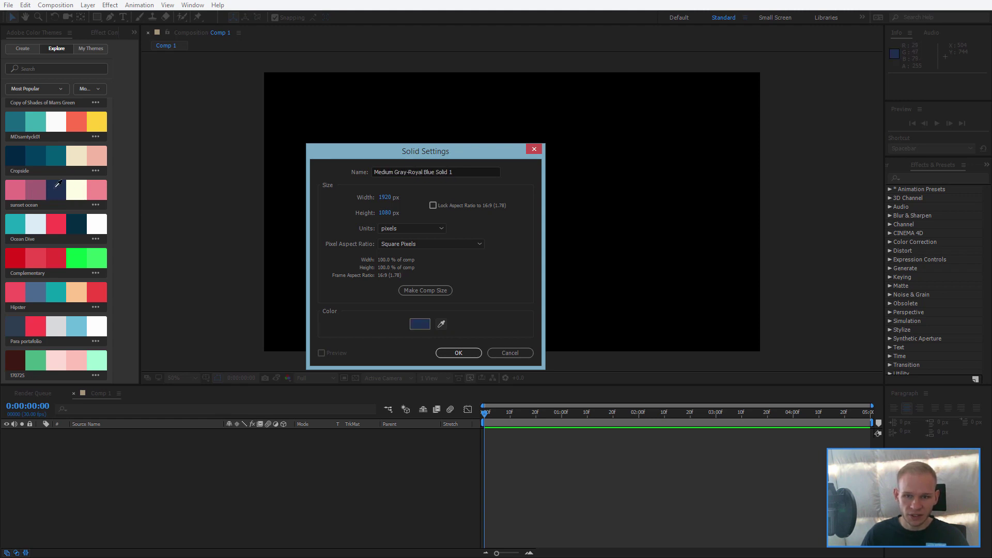
{"action": "key", "text": "Return"}
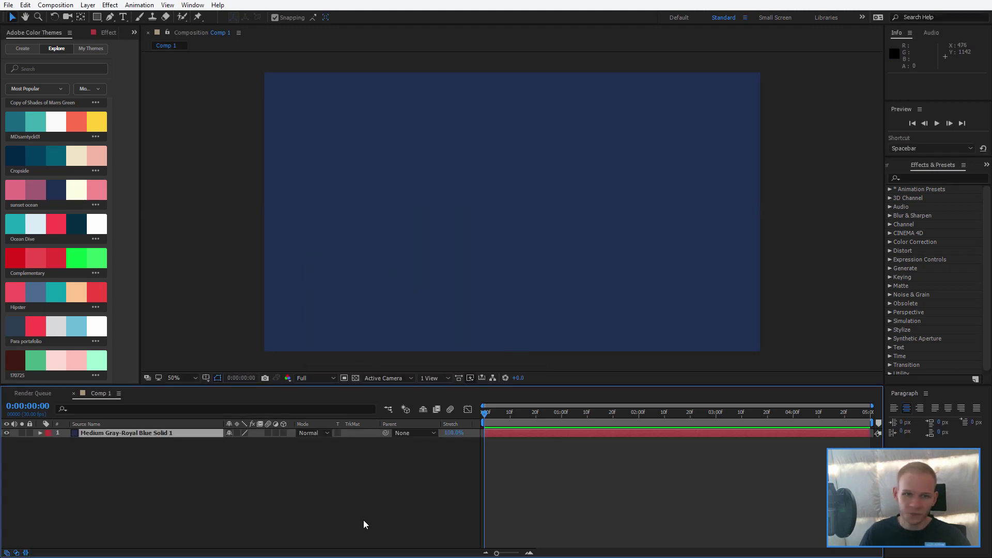
Step: Draw a circle outline with the Ellipse Tool just right of centre, creating Shape Layer 1
{"action": "left_click", "coordinate": [364, 520]}
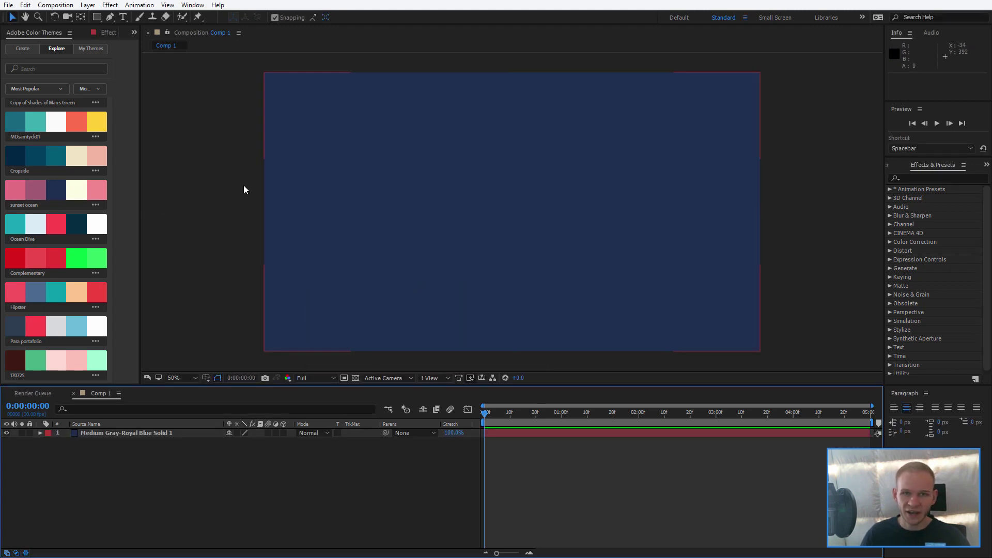
{"action": "left_click", "coordinate": [98, 20]}
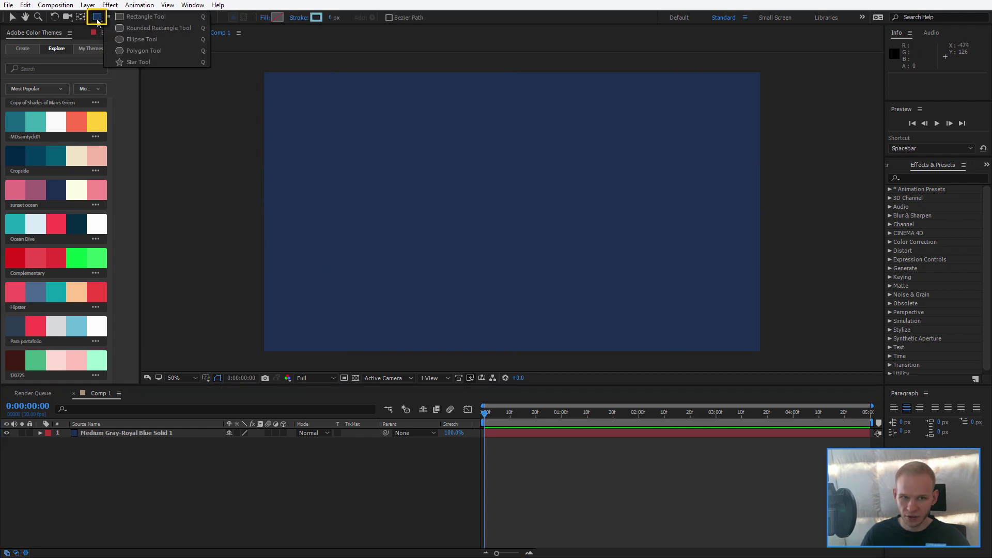
{"action": "left_click", "coordinate": [154, 40]}
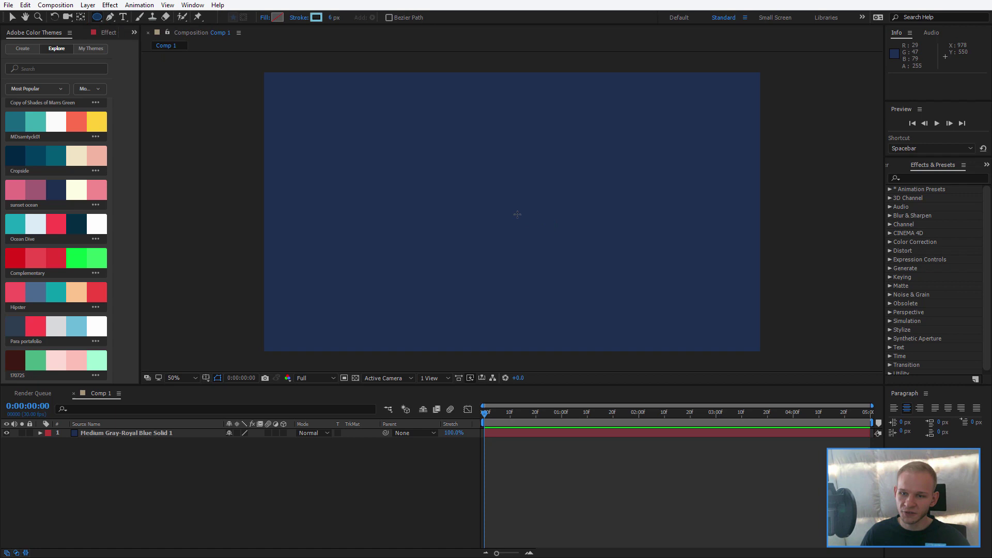
{"action": "left_click_drag", "start_coordinate": [509, 203], "coordinate": [585, 261]}
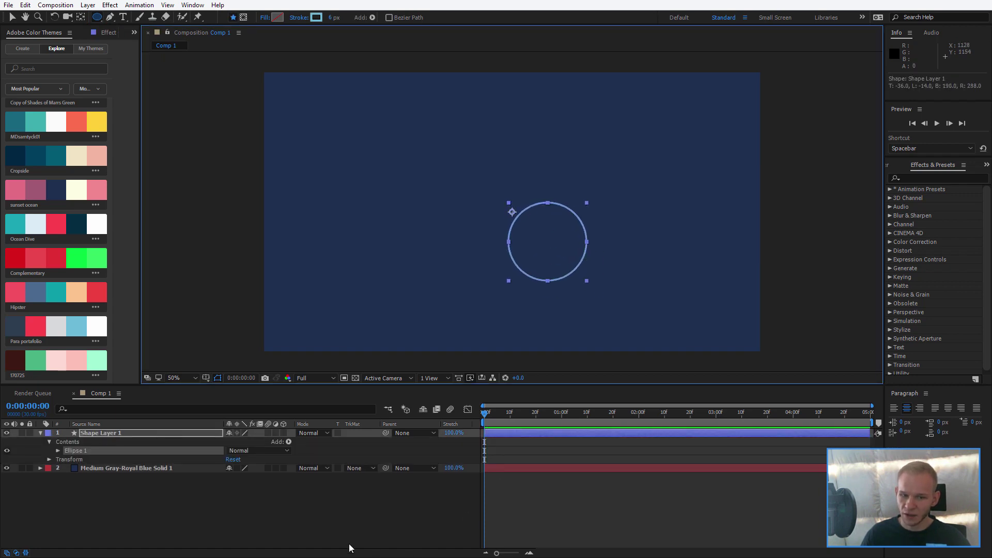
{"action": "left_click", "coordinate": [112, 434]}
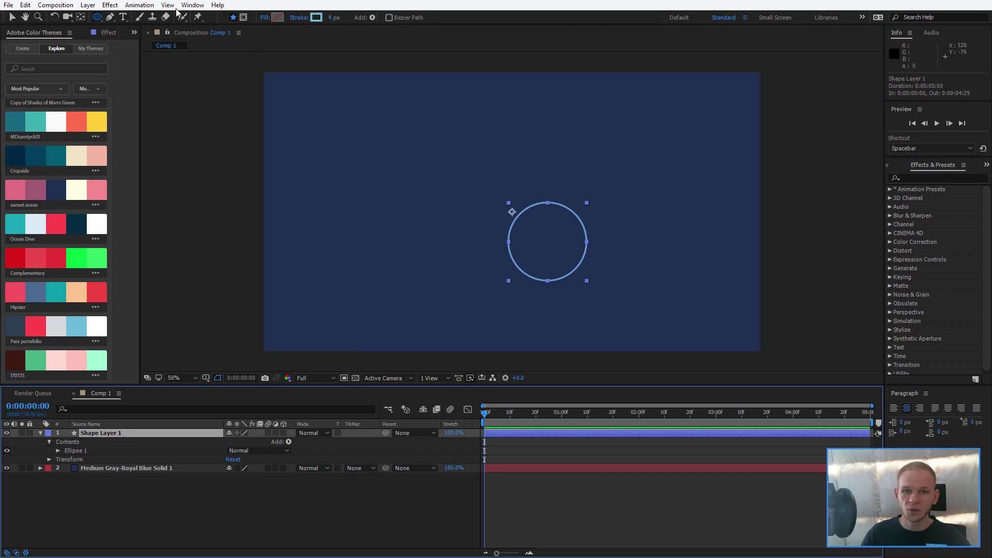
Step: Centre the circle horizontally and vertically in Comp 1 using the Align panel
{"action": "left_click", "coordinate": [193, 5]}
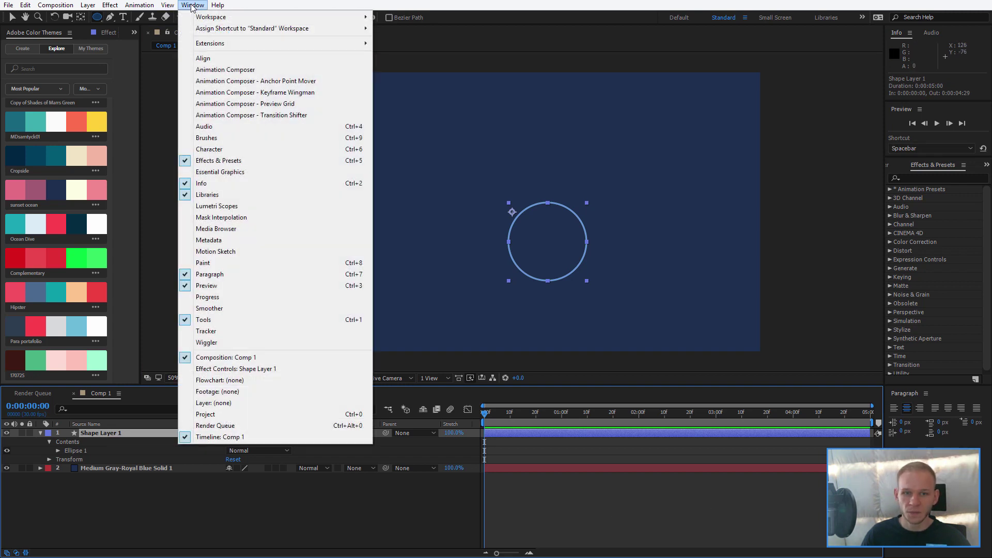
{"action": "left_click", "coordinate": [222, 60]}
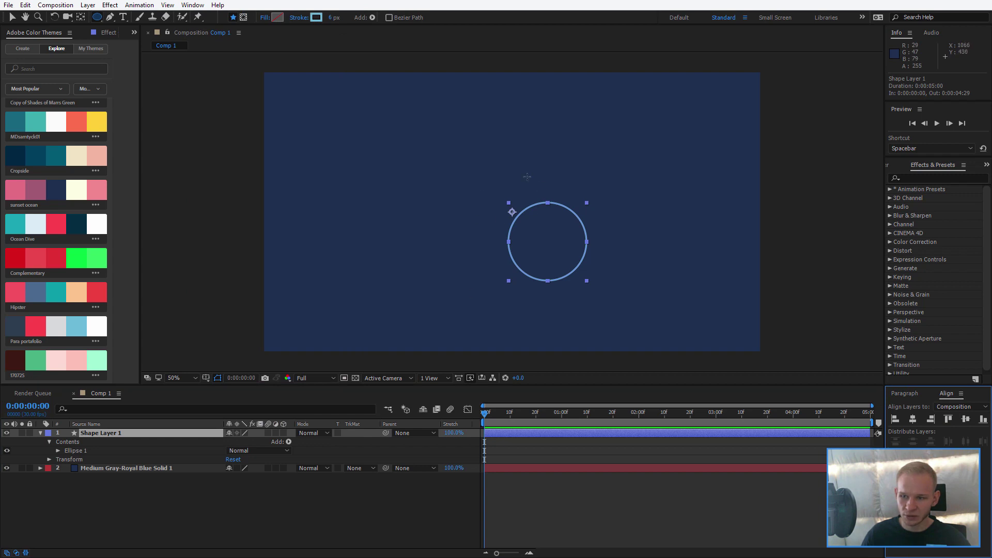
{"action": "left_click", "coordinate": [917, 418]}
{"action": "left_click", "coordinate": [962, 420]}
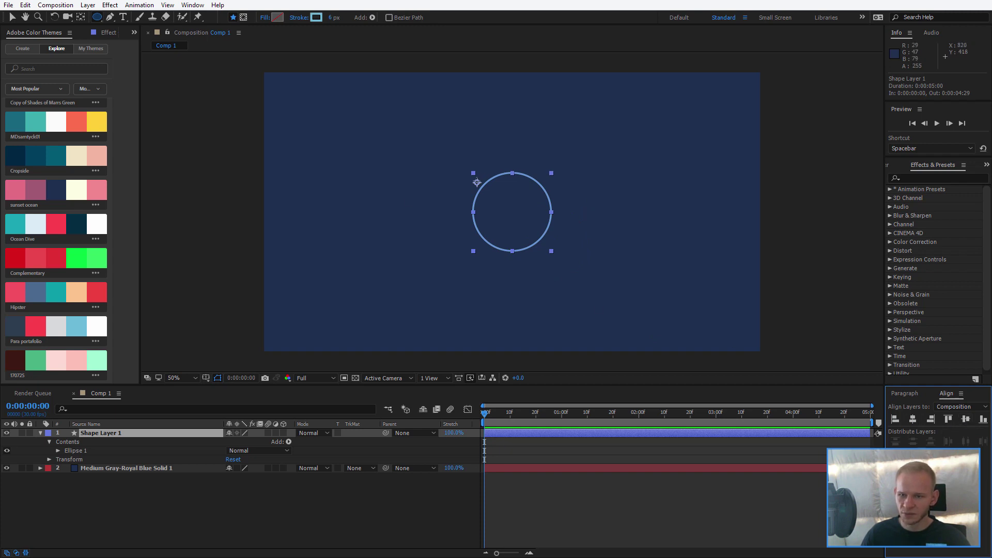
Step: Move Shape Layer 1's anchor point to the circle's centre with the Pan Behind tool
{"action": "key", "text": "y"}
{"action": "left_click_drag", "start_coordinate": [476, 182], "coordinate": [512, 212]}
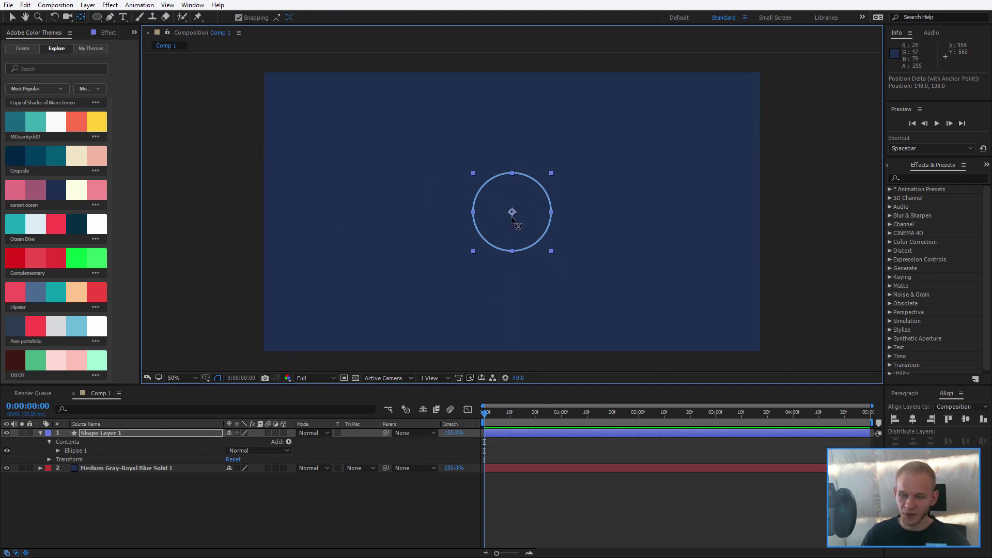
{"action": "key", "text": "v"}
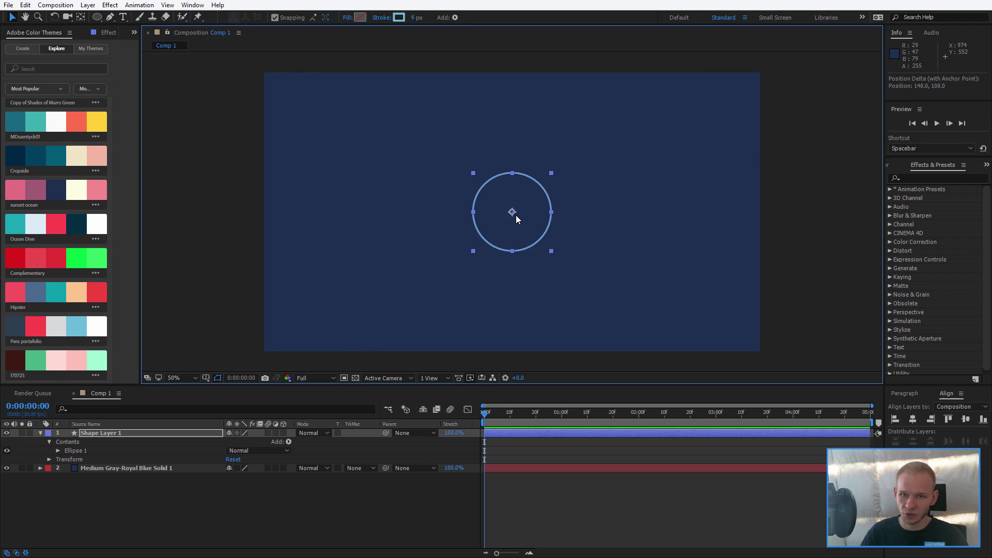
Step: Fill the circle with the sunset ocean pink (E47082) using the eyedropper
{"action": "left_click", "coordinate": [358, 17]}
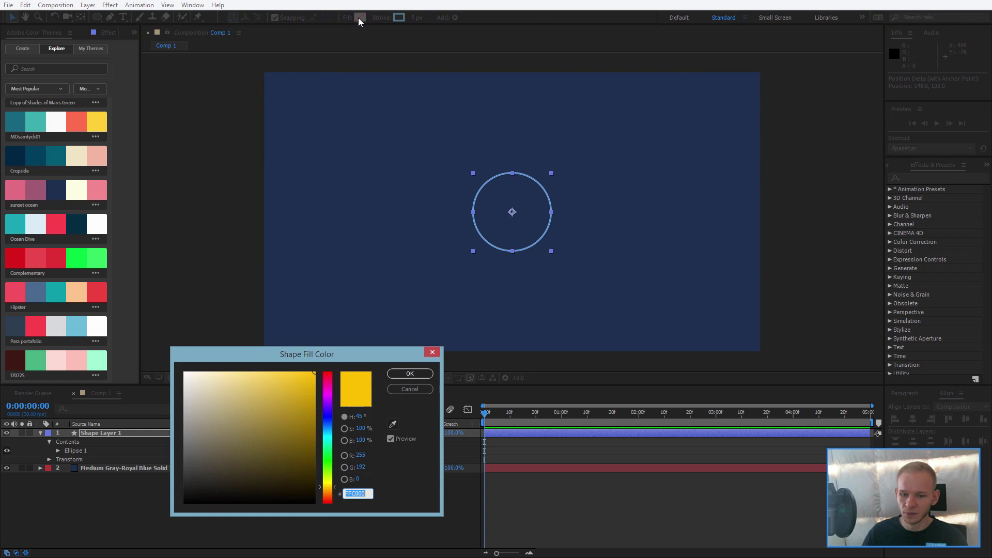
{"action": "left_click", "coordinate": [393, 424]}
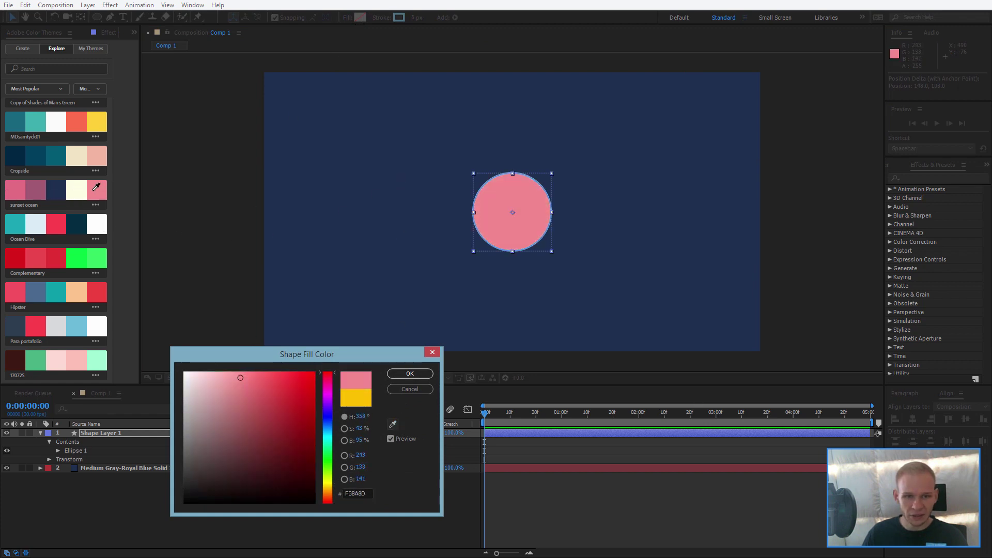
{"action": "left_click", "coordinate": [21, 191]}
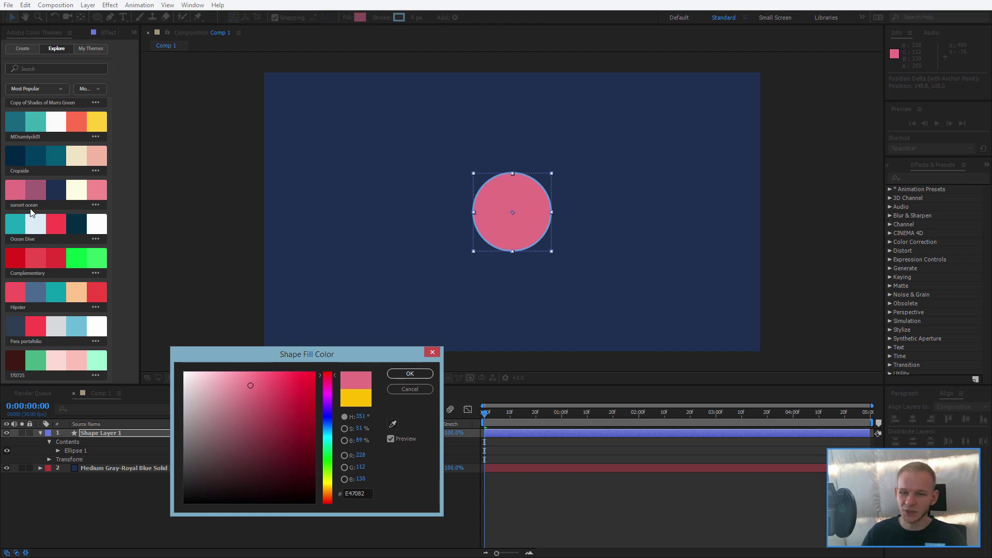
{"action": "key", "text": "Return"}
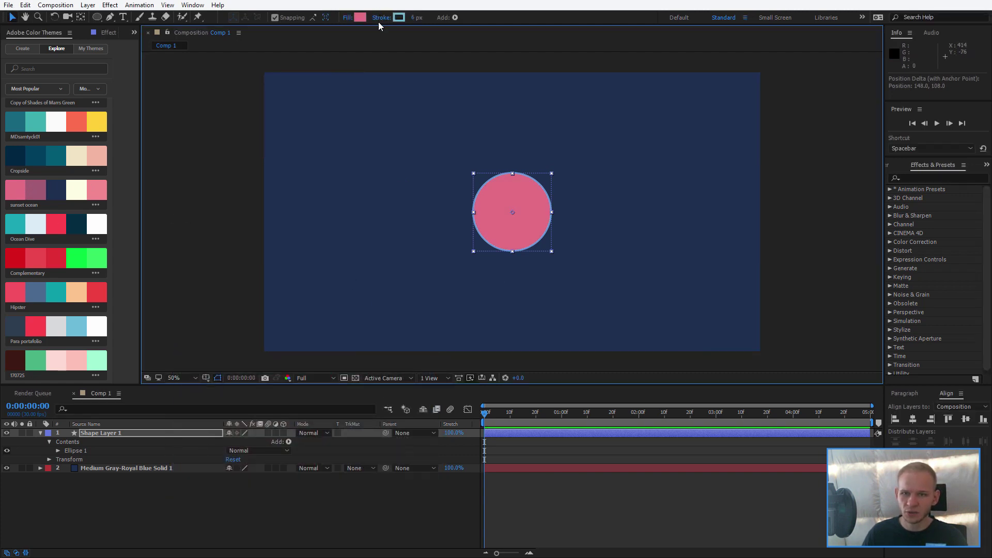
Step: Set the circle's stroke to None, then deselect all layers
{"action": "left_click", "coordinate": [380, 19]}
{"action": "left_click", "coordinate": [440, 234]}
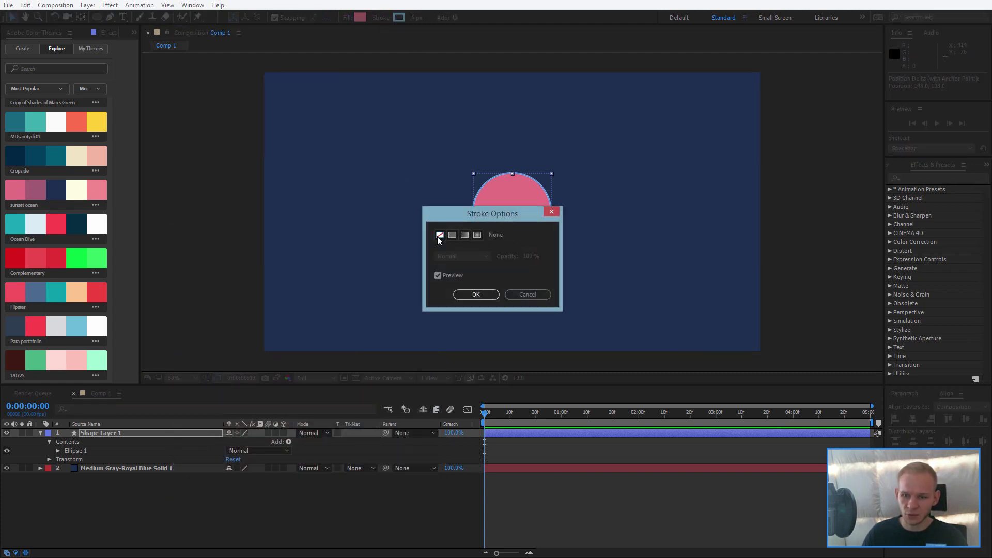
{"action": "left_click", "coordinate": [474, 294]}
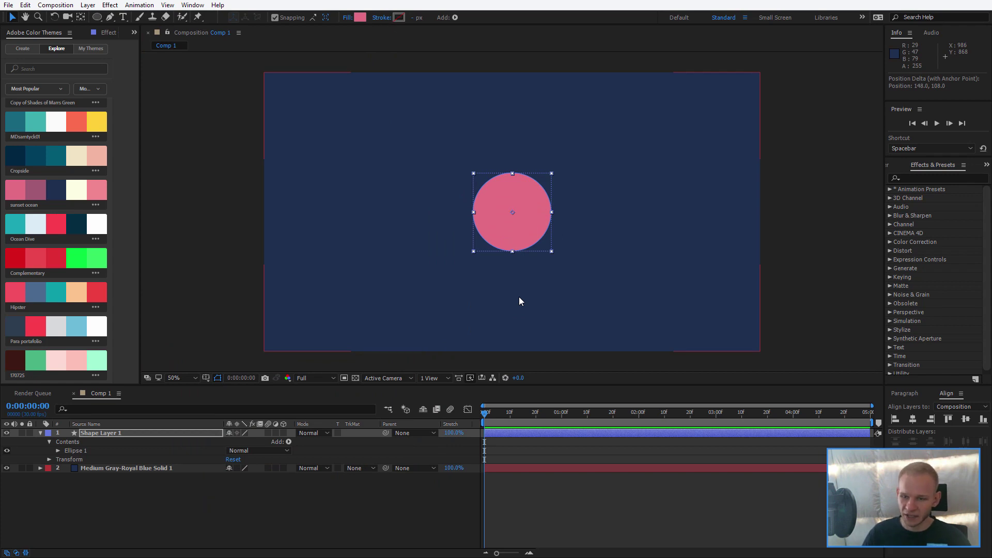
{"action": "left_click", "coordinate": [519, 297]}
{"action": "left_click", "coordinate": [325, 499]}
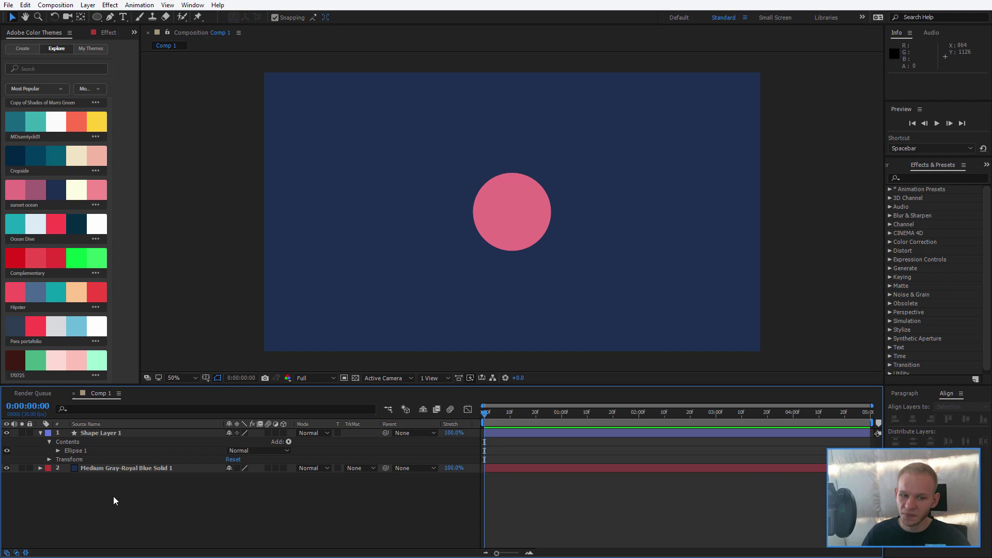
Step: Apply the Radial Wipe effect to Shape Layer 1 via an Effects & Presets search
{"action": "left_click", "coordinate": [127, 434]}
{"action": "left_click", "coordinate": [931, 178]}
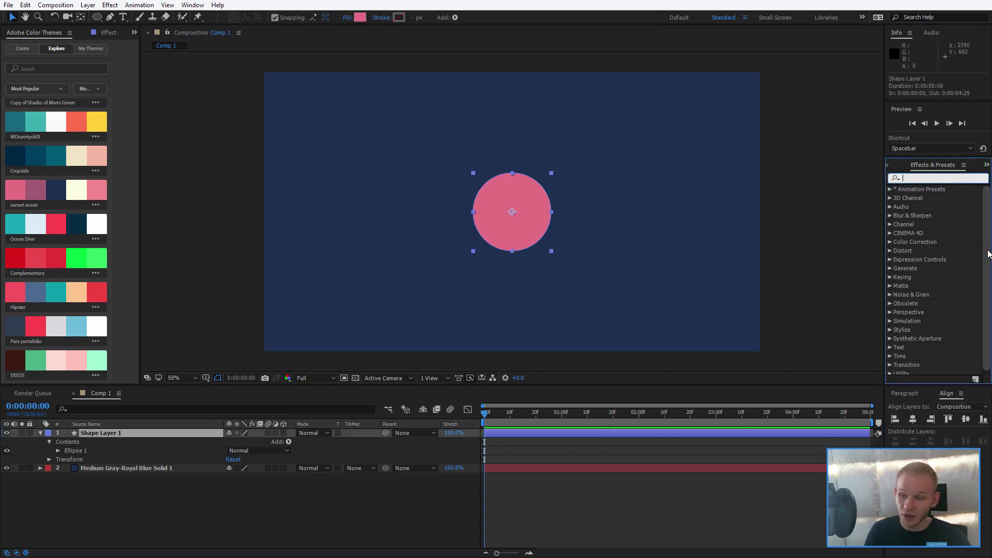
{"action": "type", "text": "radial wipe"}
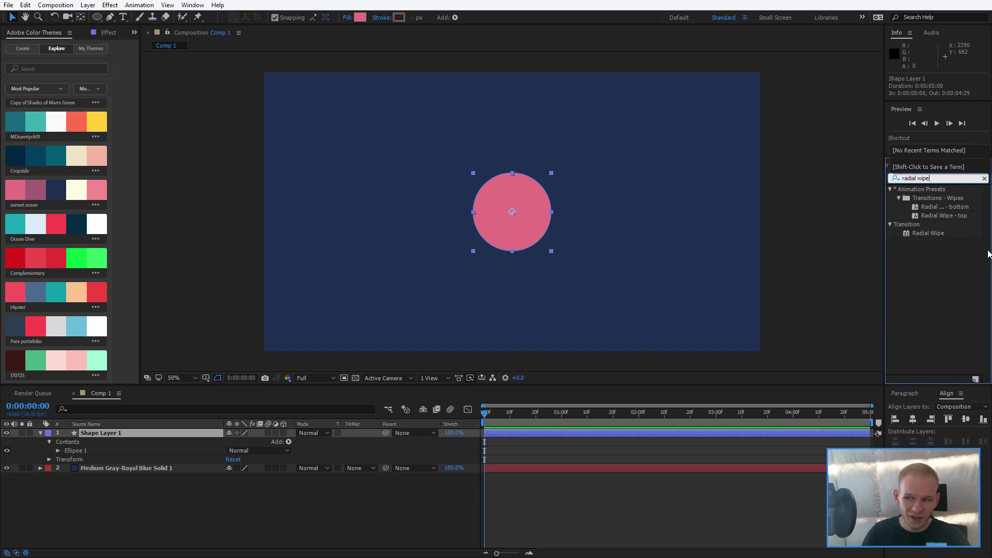
{"action": "double_click", "coordinate": [928, 233]}
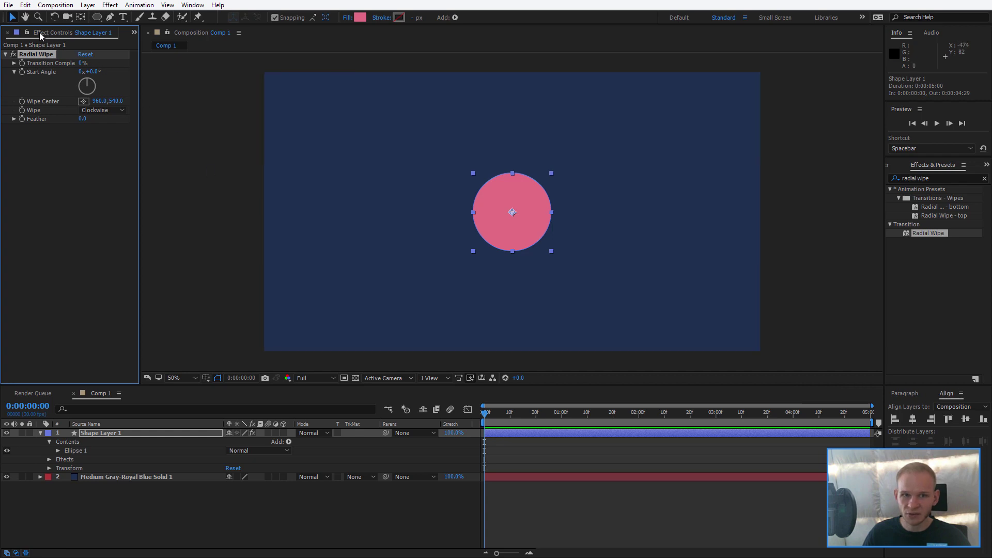
Step: Raise Radial Wipe's Transition Completion to 100% in Effect Controls, hiding the circle
{"action": "left_click", "coordinate": [135, 33]}
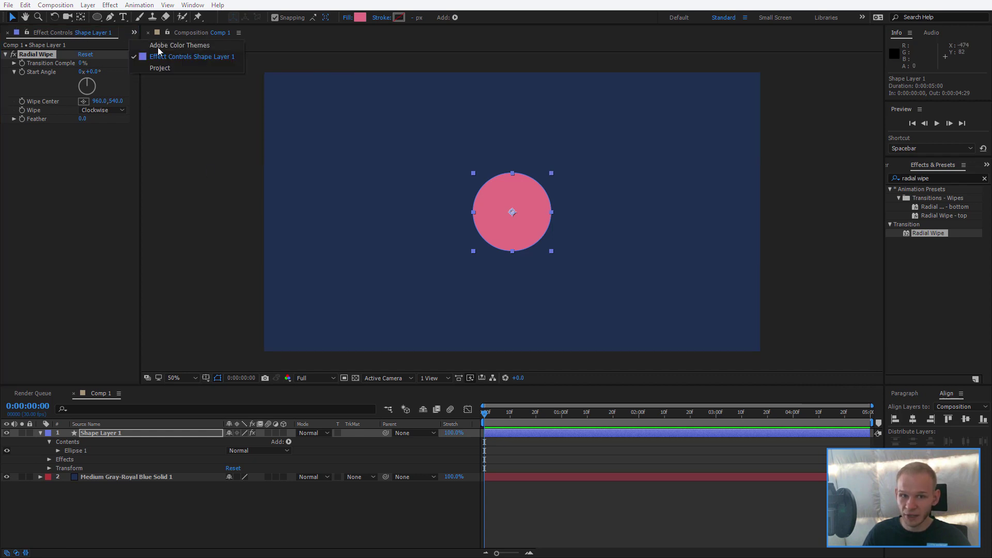
{"action": "left_click", "coordinate": [159, 45]}
{"action": "left_click", "coordinate": [134, 33]}
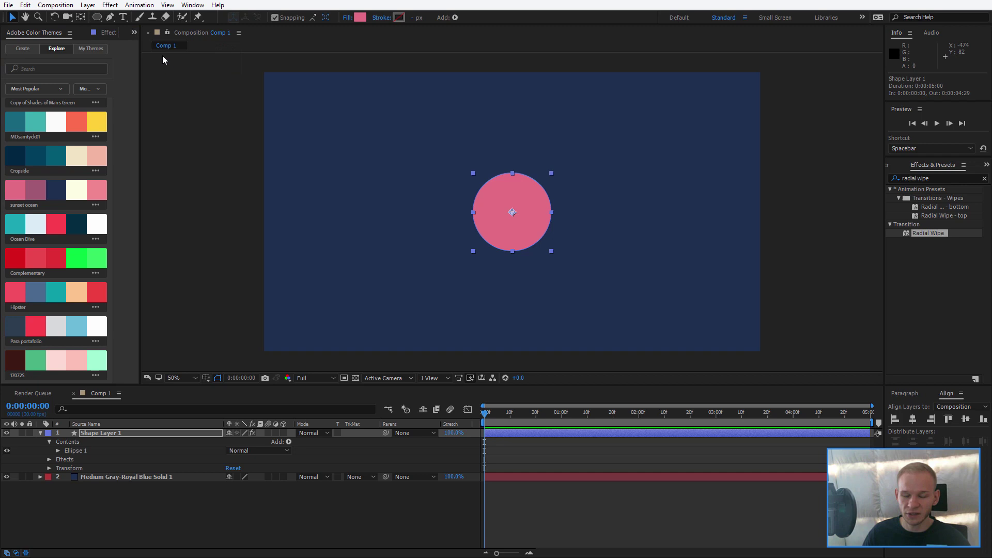
{"action": "left_click", "coordinate": [162, 55]}
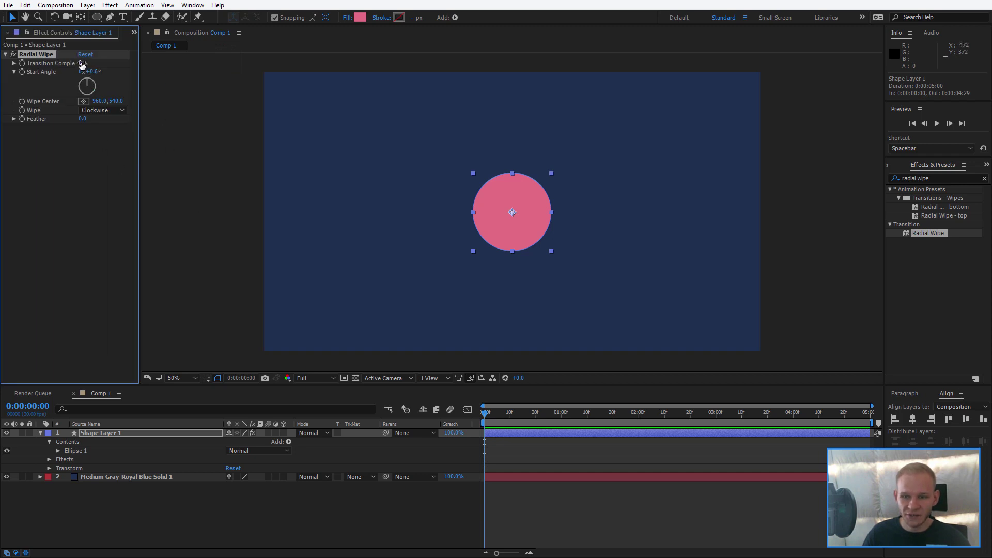
{"action": "left_click_drag", "start_coordinate": [81, 64], "coordinate": [181, 92]}
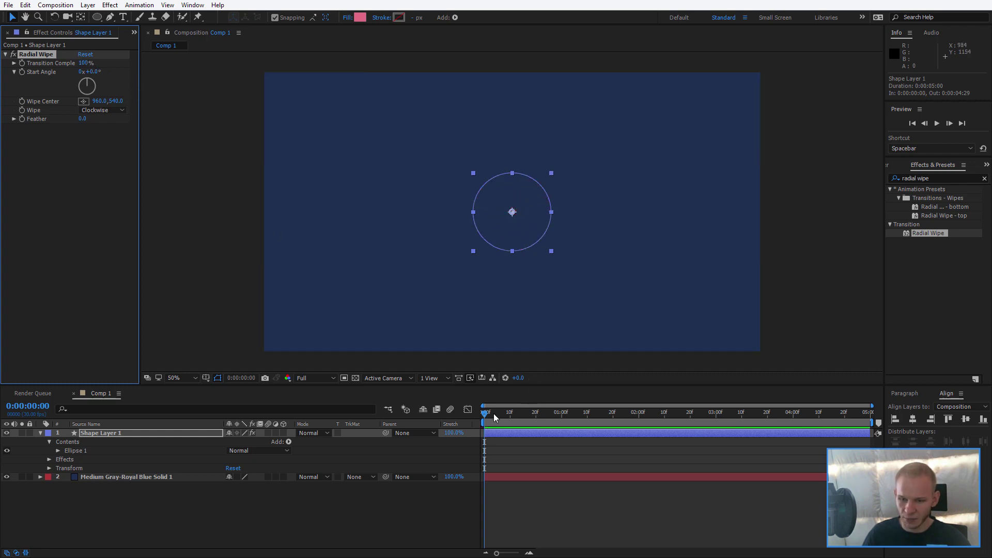
Step: Keyframe Transition Completion at 100% at 0s and 0% at 2s
{"action": "left_click_drag", "start_coordinate": [494, 413], "coordinate": [458, 402]}
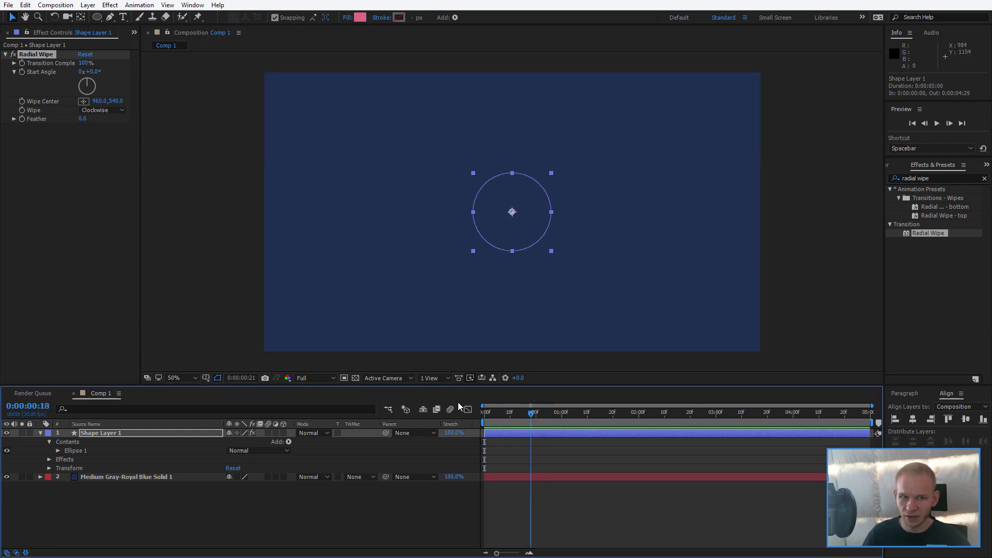
{"action": "left_click", "coordinate": [22, 64]}
{"action": "left_click_drag", "start_coordinate": [489, 411], "coordinate": [639, 418]}
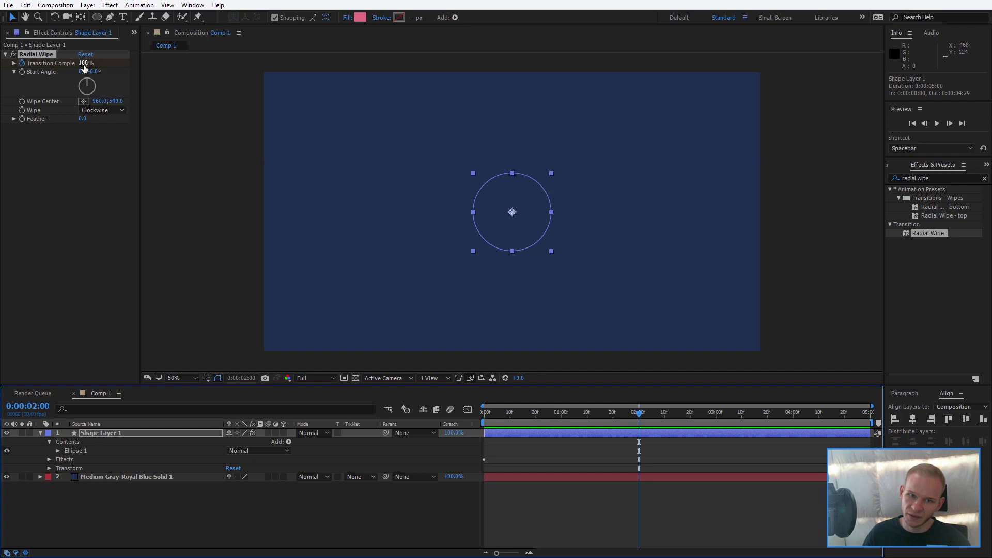
{"action": "left_click_drag", "start_coordinate": [84, 68], "coordinate": [49, 69]}
Step: Preview the two-second radial wipe reveal and scrub through its end
{"action": "left_click_drag", "start_coordinate": [587, 414], "coordinate": [463, 435]}
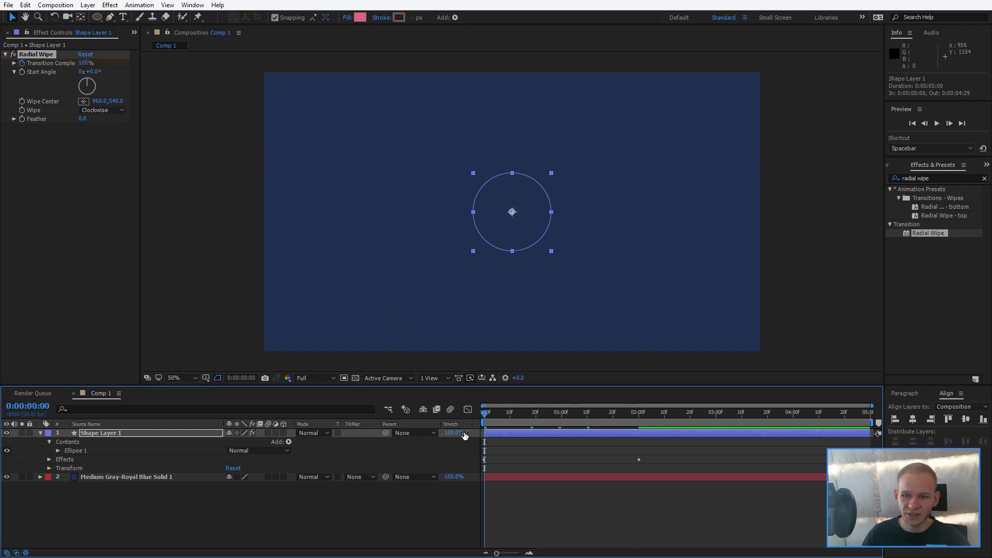
{"action": "key", "text": "space"}
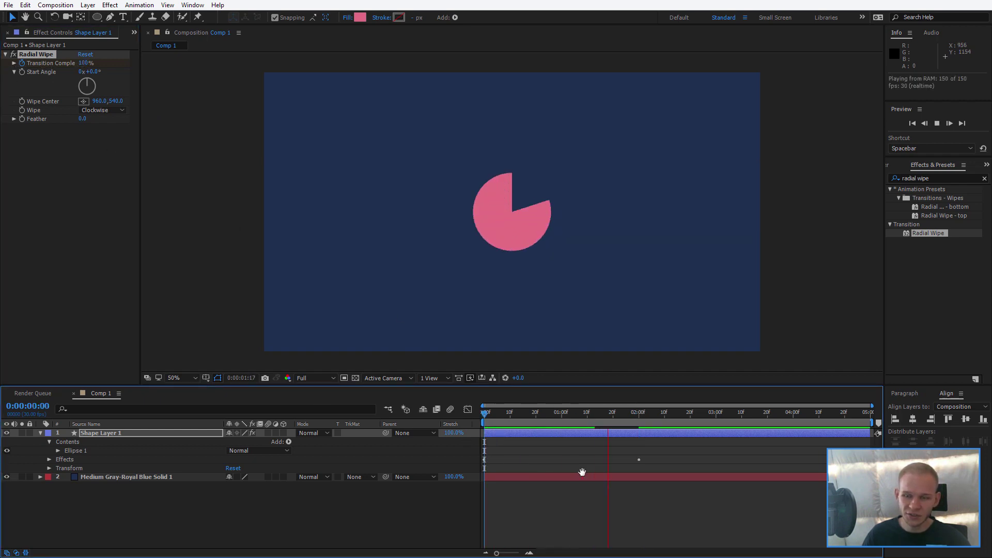
{"action": "key", "text": "space"}
{"action": "mouse_move", "coordinate": [615, 413]}
{"action": "left_mouse_down"}
{"action": "mouse_move", "coordinate": [597, 422]}
{"action": "mouse_move", "coordinate": [631, 416]}
{"action": "left_mouse_up"}
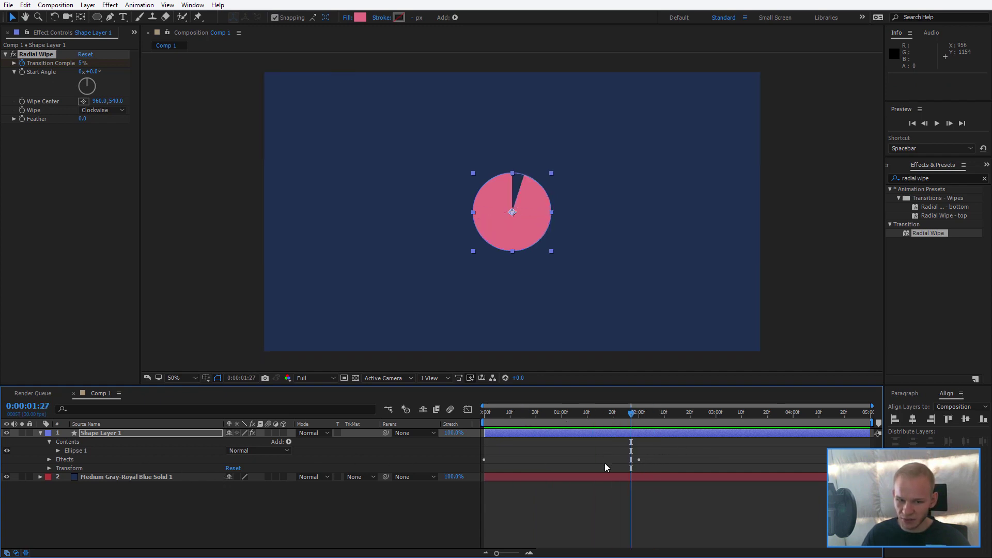
Step: Apply Easy Ease to both Transition Completion keyframes of Shape Layer 1
{"action": "left_click", "coordinate": [116, 433]}
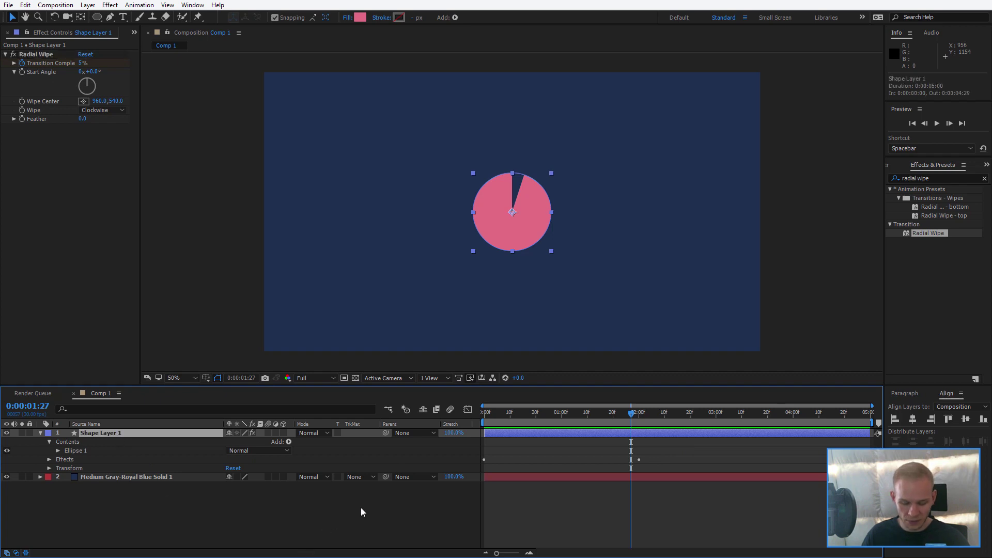
{"action": "key", "text": "u"}
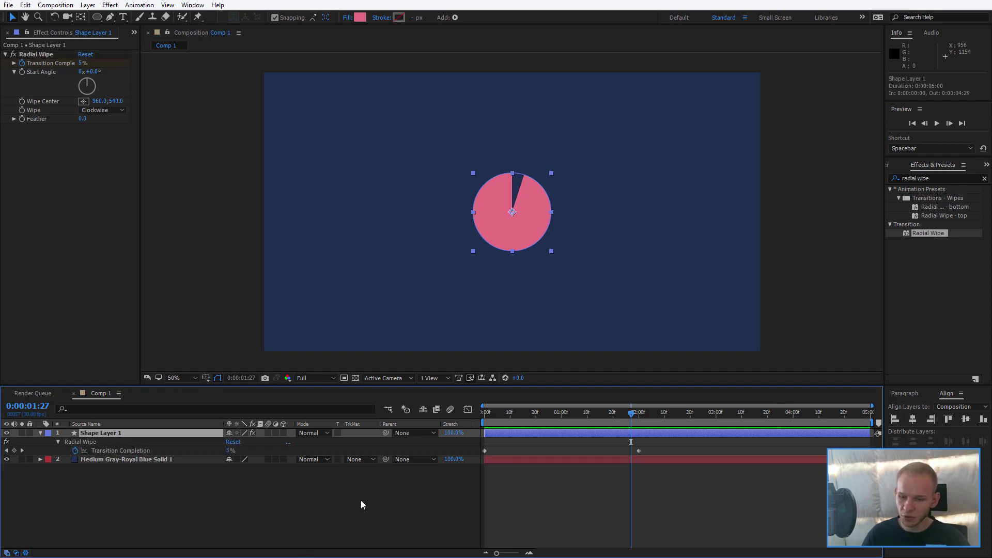
{"action": "left_click_drag", "start_coordinate": [675, 442], "coordinate": [479, 453]}
{"action": "right_click", "coordinate": [485, 451]}
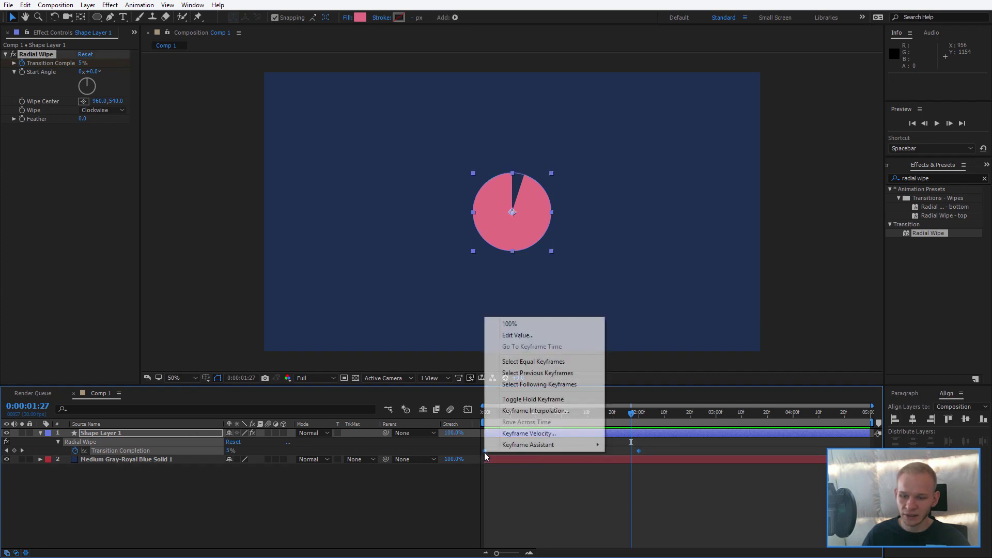
{"action": "mouse_move", "coordinate": [526, 449]}
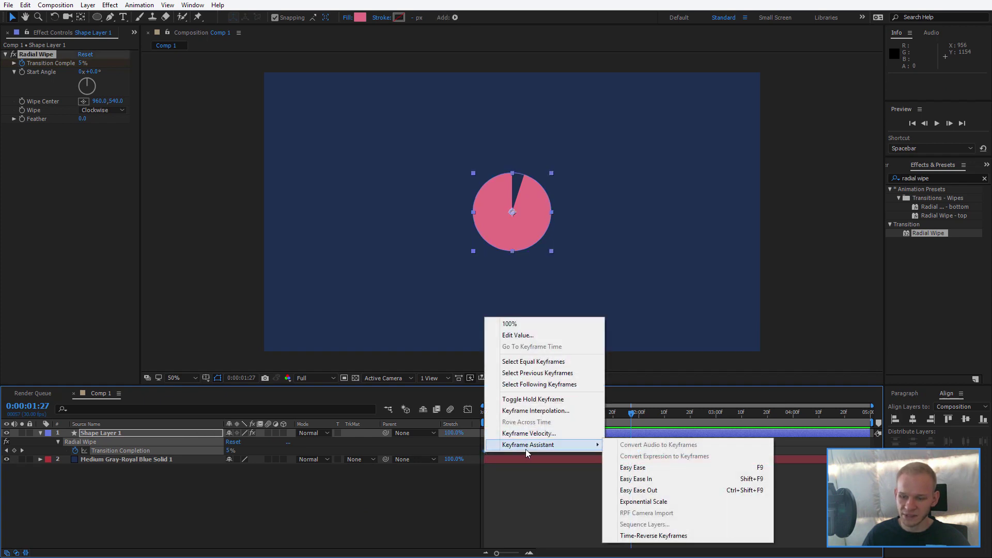
{"action": "left_click", "coordinate": [659, 465]}
Step: Preview the eased radial wipe from the start
{"action": "key", "text": "Home"}
{"action": "key", "text": "space"}
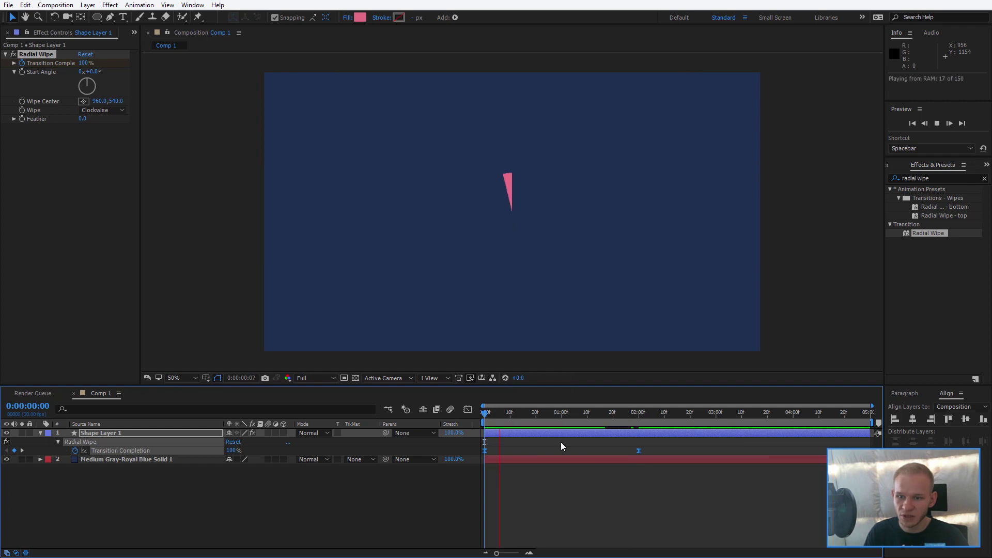
{"action": "key", "text": "space"}
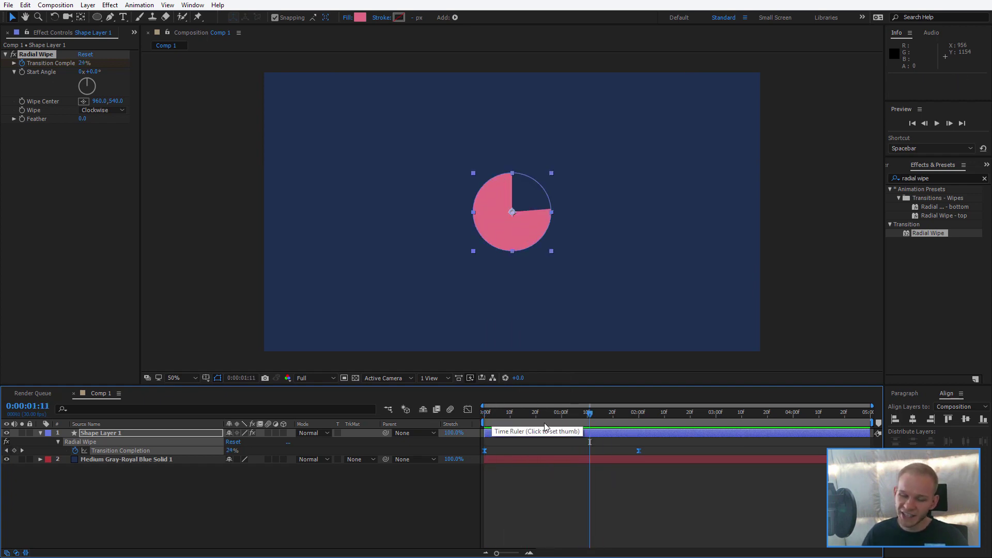
Step: Open the Graph Editor and show the wipe's speed graph
{"action": "left_click", "coordinate": [469, 410]}
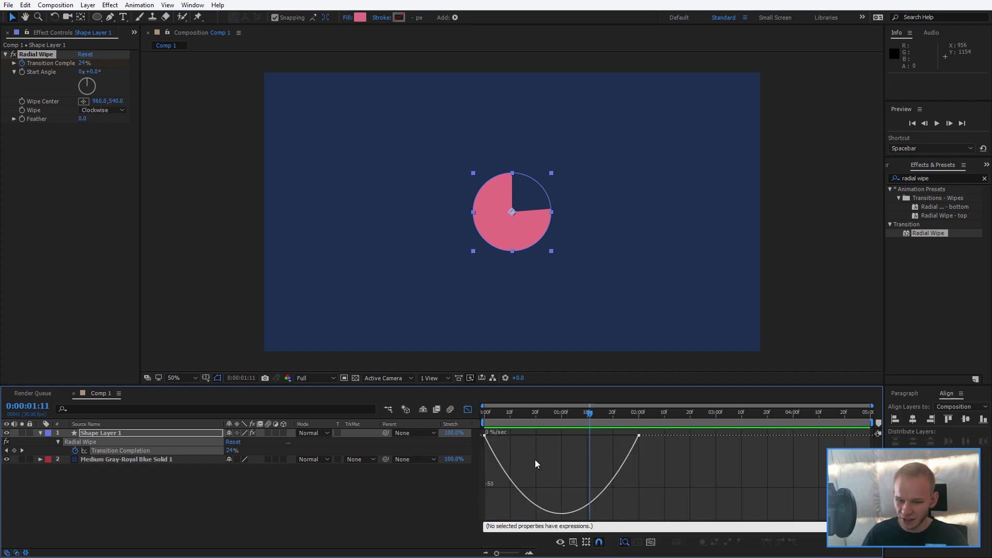
{"action": "left_click", "coordinate": [573, 542]}
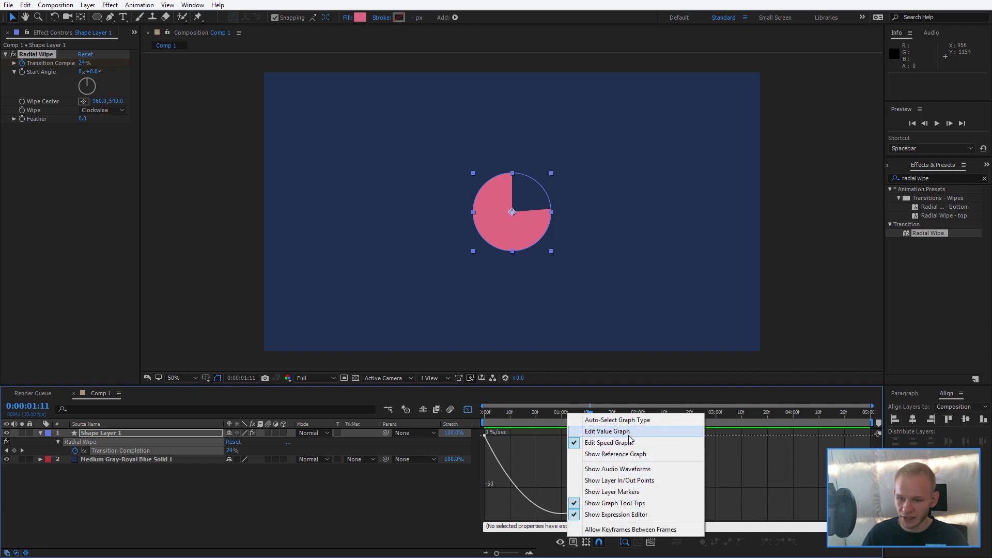
{"action": "left_click", "coordinate": [628, 432]}
{"action": "left_click", "coordinate": [579, 544]}
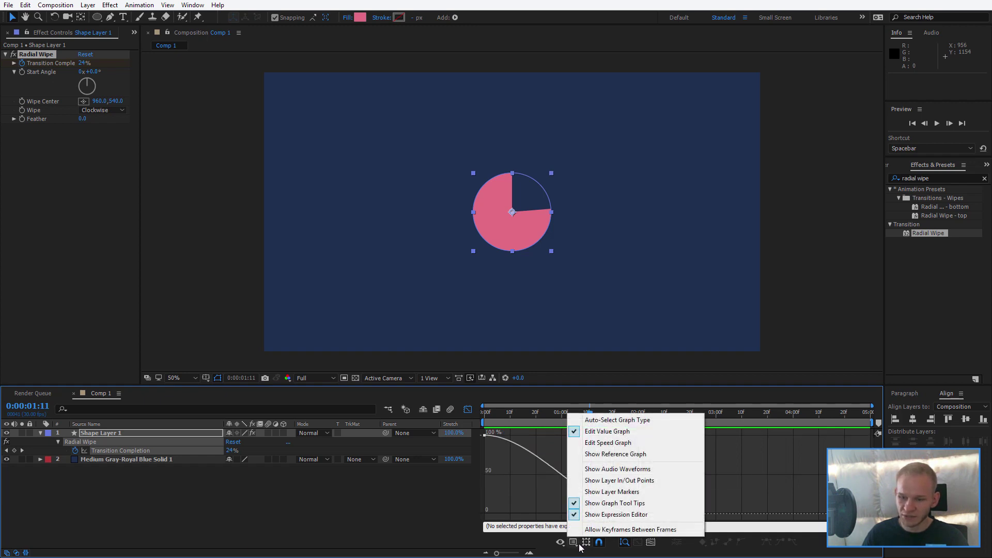
{"action": "left_click", "coordinate": [608, 442]}
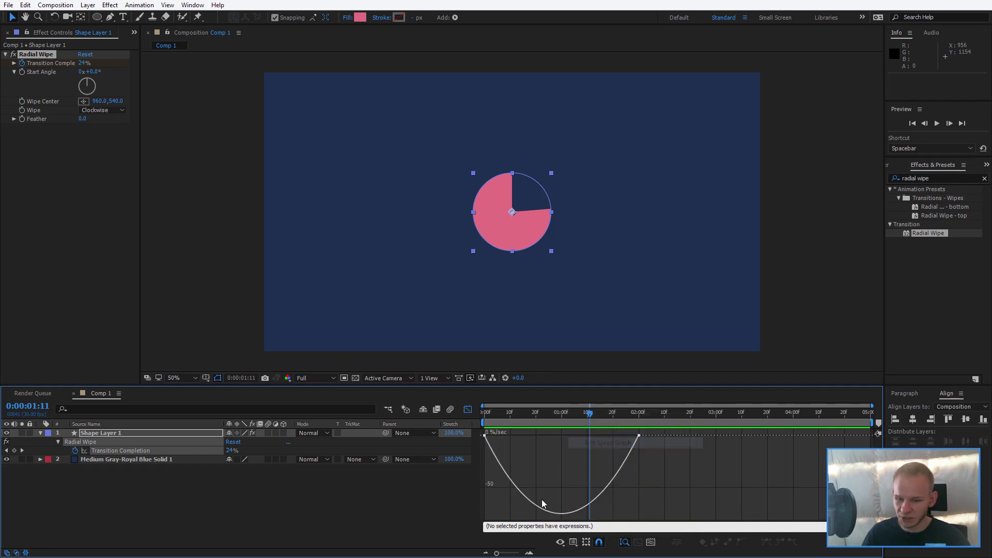
Step: Pull both keyframes' influence handles inward to about 70.82% and preview the sharper ease
{"action": "left_click", "coordinate": [484, 438]}
{"action": "left_click_drag", "start_coordinate": [511, 438], "coordinate": [538, 437]}
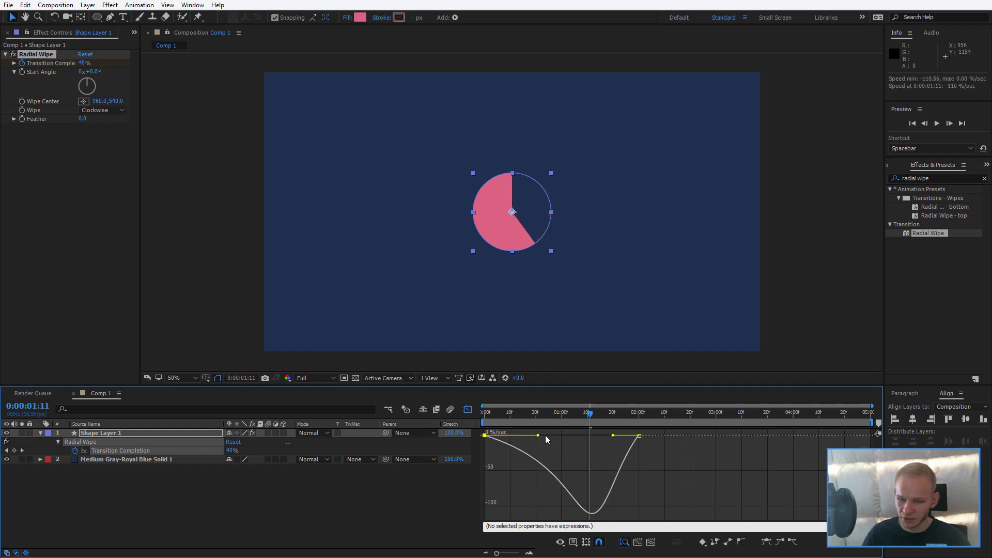
{"action": "left_click_drag", "start_coordinate": [613, 438], "coordinate": [584, 438]}
{"action": "left_click_drag", "start_coordinate": [497, 412], "coordinate": [485, 412]}
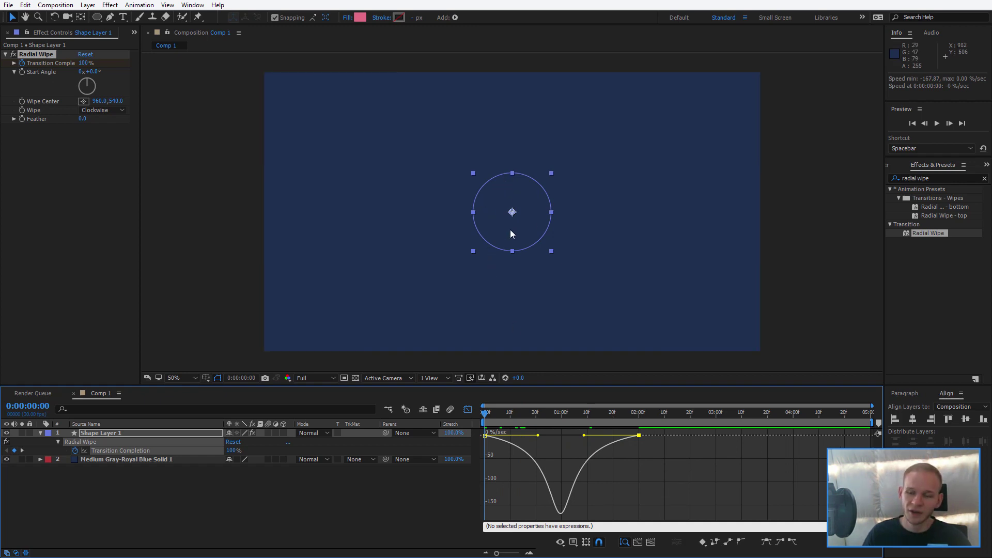
{"action": "key", "text": "space"}
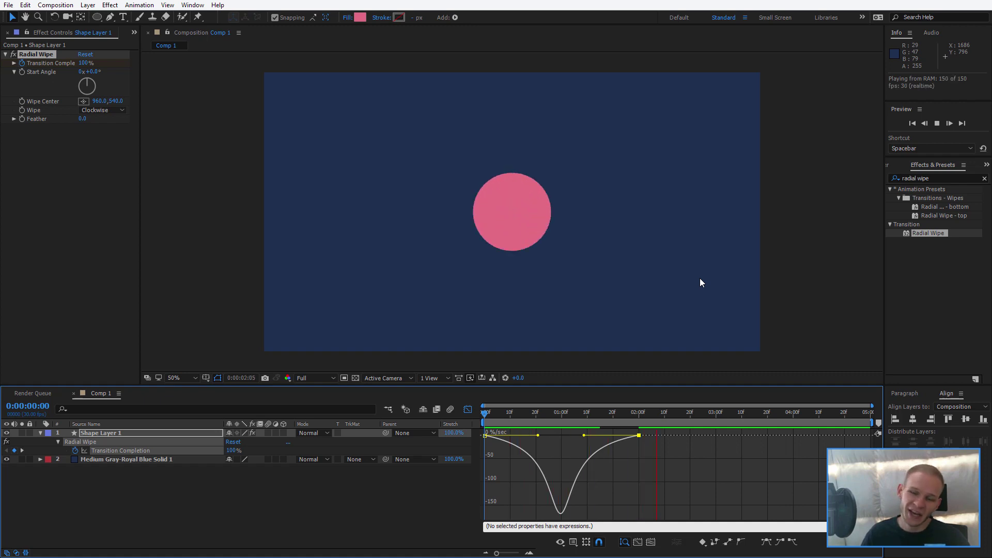
{"action": "left_click_drag", "start_coordinate": [578, 416], "coordinate": [638, 416]}
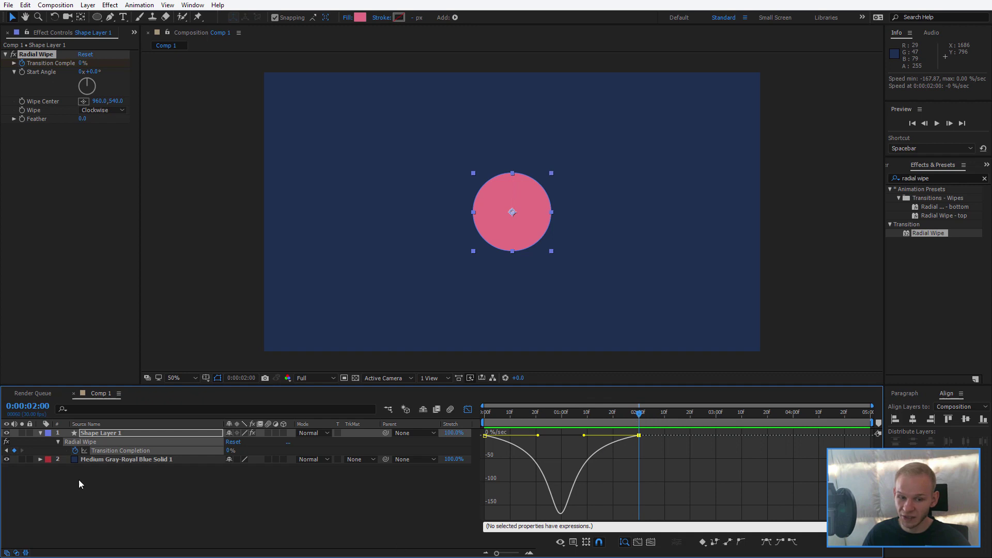
{"action": "left_click", "coordinate": [109, 434]}
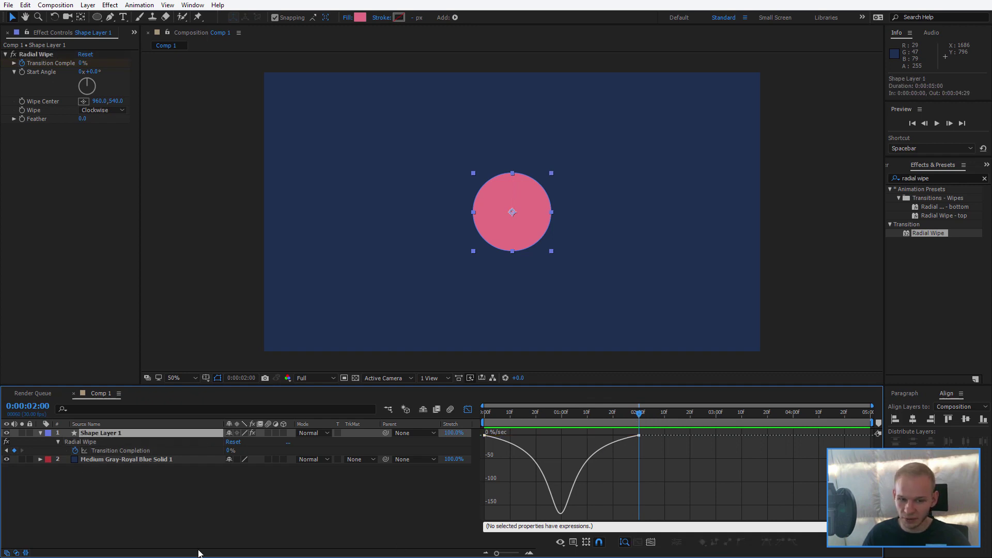
Step: Duplicate the circle layer as Shape Layer 2 and scale the copy to 149%
{"action": "key", "text": "ctrl+shift+d"}
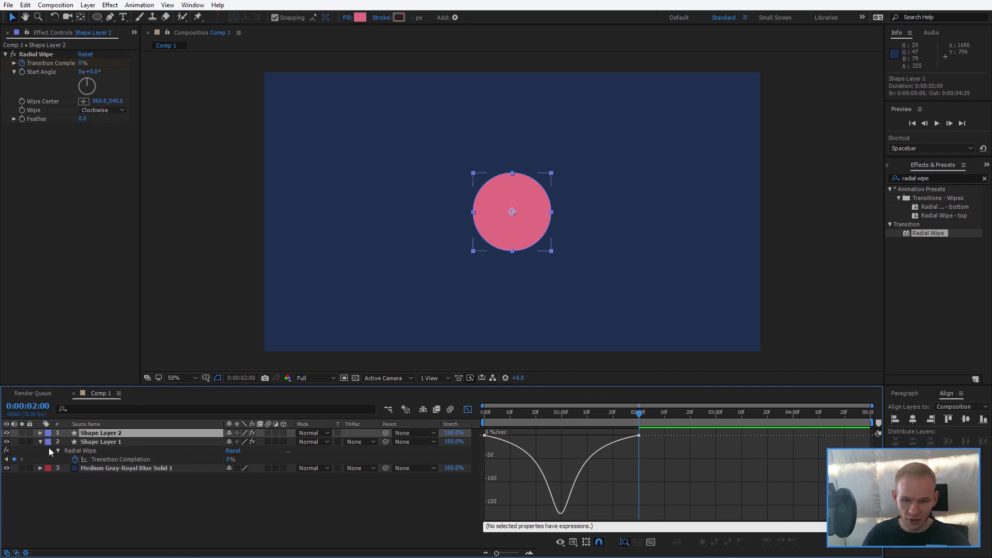
{"action": "key", "text": "s"}
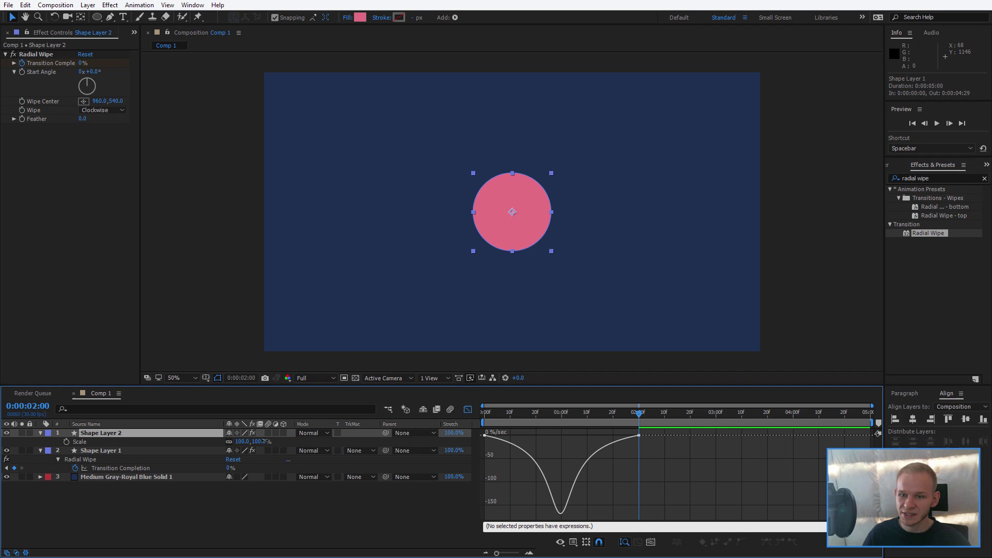
{"action": "left_click_drag", "start_coordinate": [260, 441], "coordinate": [299, 441]}
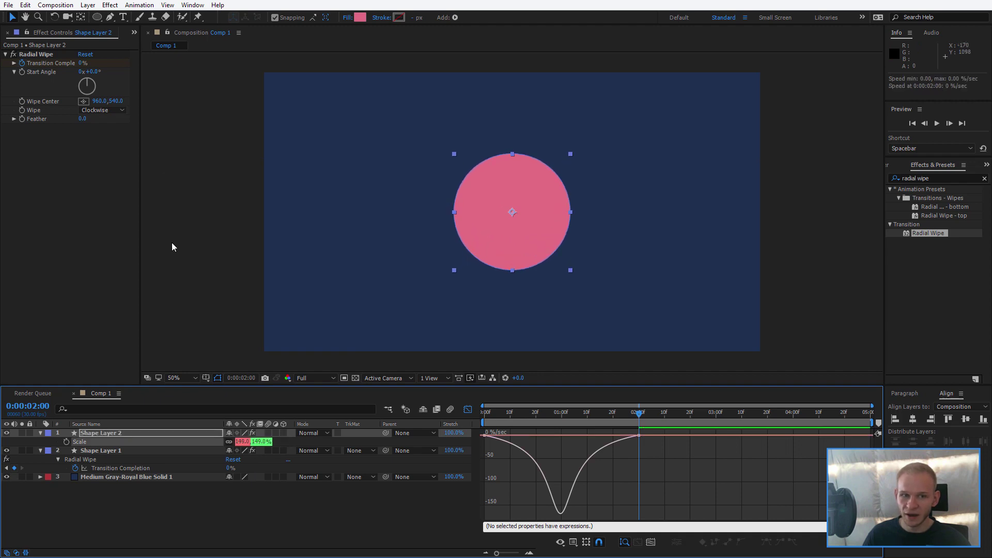
{"action": "left_click", "coordinate": [135, 32]}
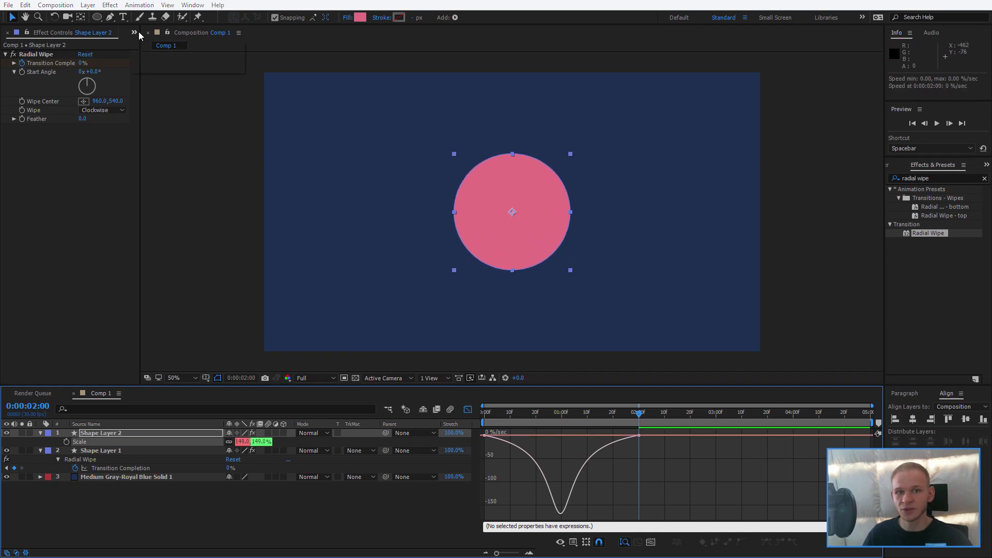
Step: Fill Shape Layer 2 with pale cream (FEFDE3) sampled from an Adobe Color Themes palette
{"action": "left_click", "coordinate": [160, 46]}
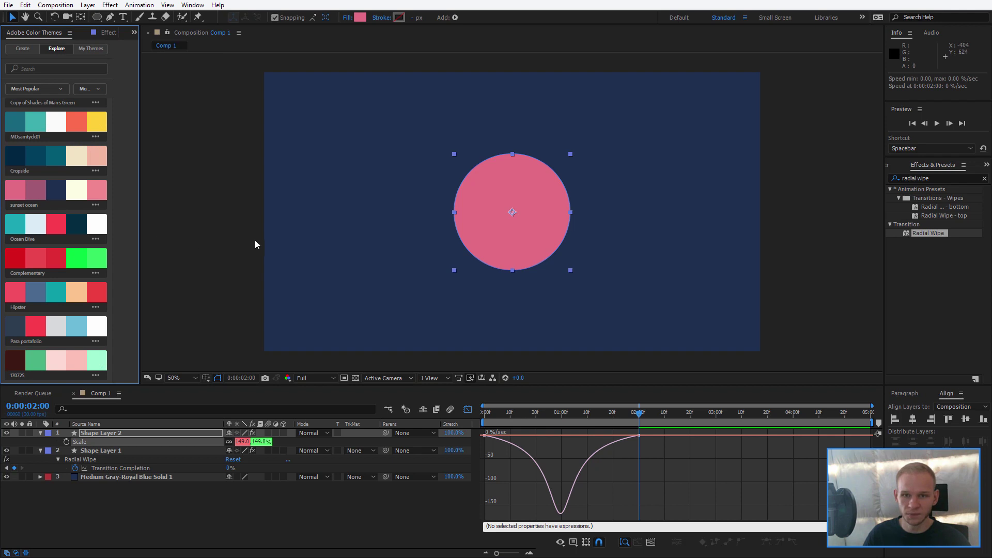
{"action": "left_click", "coordinate": [359, 17]}
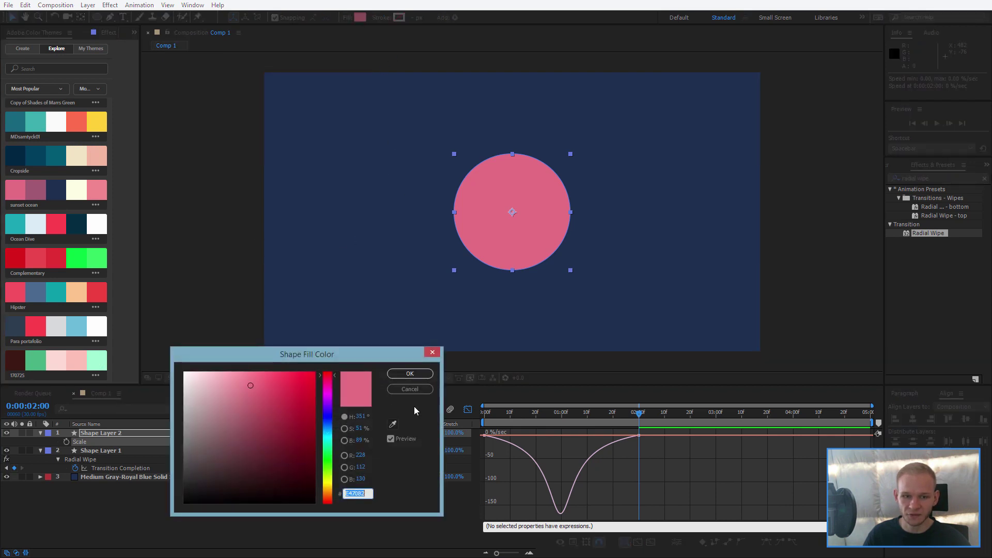
{"action": "left_click", "coordinate": [392, 424]}
{"action": "left_click", "coordinate": [78, 190]}
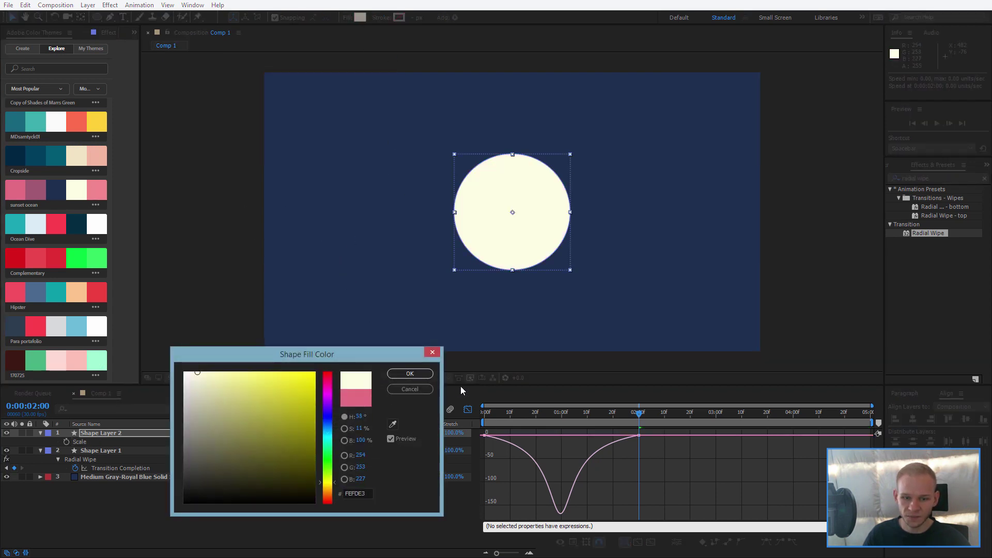
{"action": "left_click", "coordinate": [408, 373]}
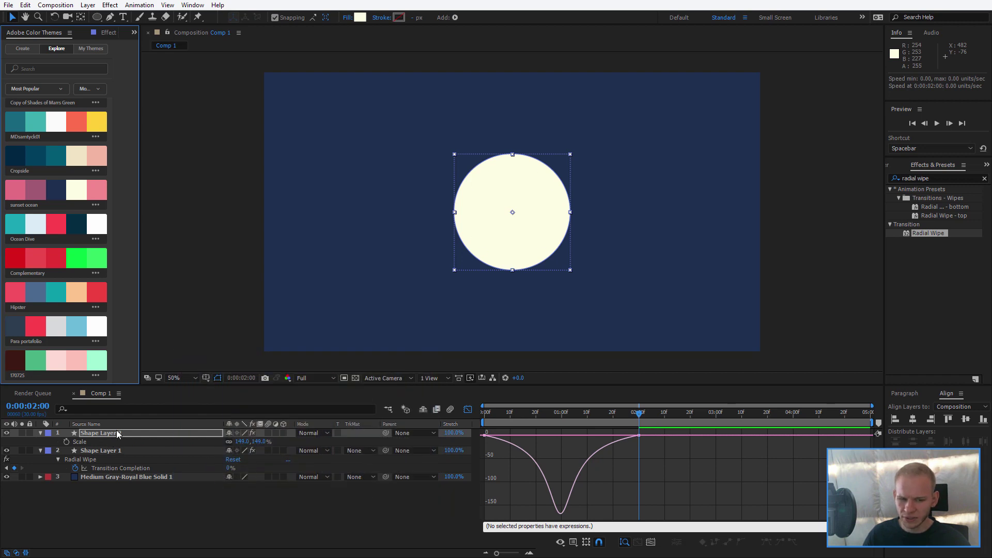
Step: Move the cream circle beneath the pink one, shrink it to about 126%, and preview
{"action": "left_click_drag", "start_coordinate": [117, 430], "coordinate": [121, 466]}
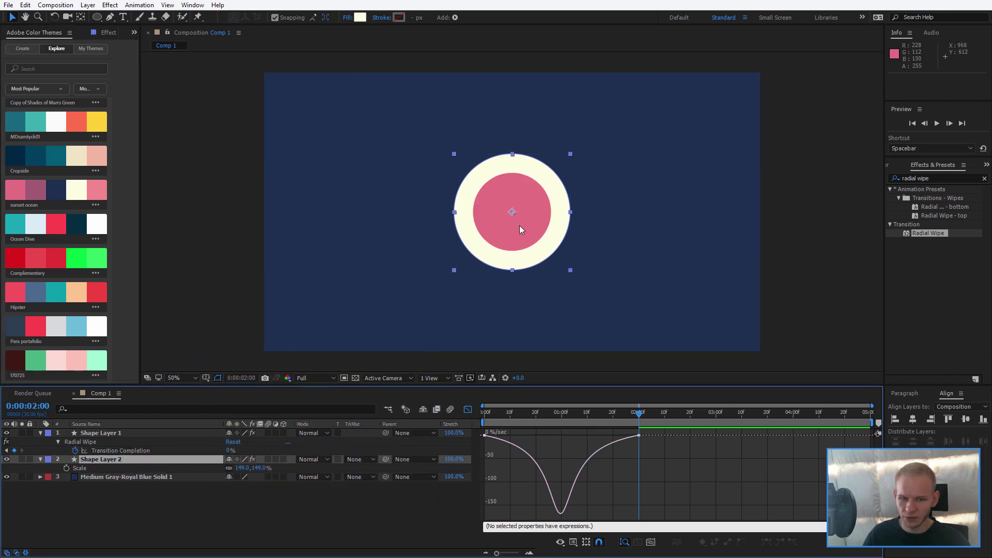
{"action": "left_click_drag", "start_coordinate": [239, 467], "coordinate": [192, 468]}
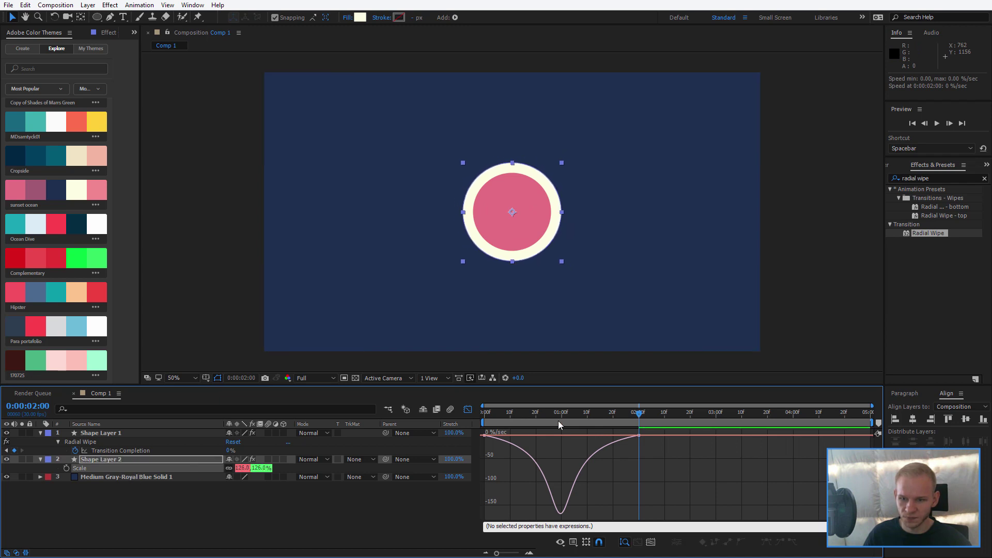
{"action": "left_click", "coordinate": [485, 422]}
{"action": "key", "text": "space"}
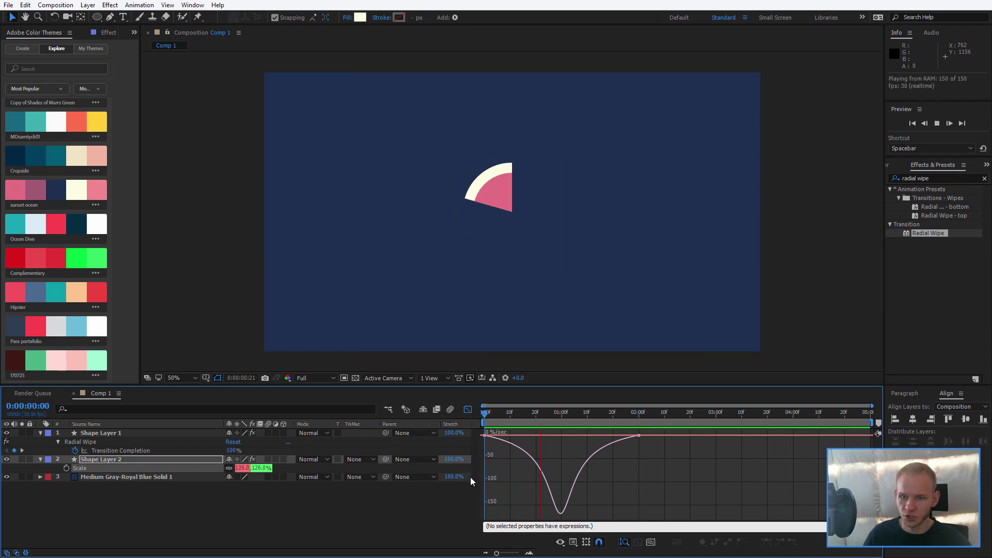
{"action": "key", "text": "space"}
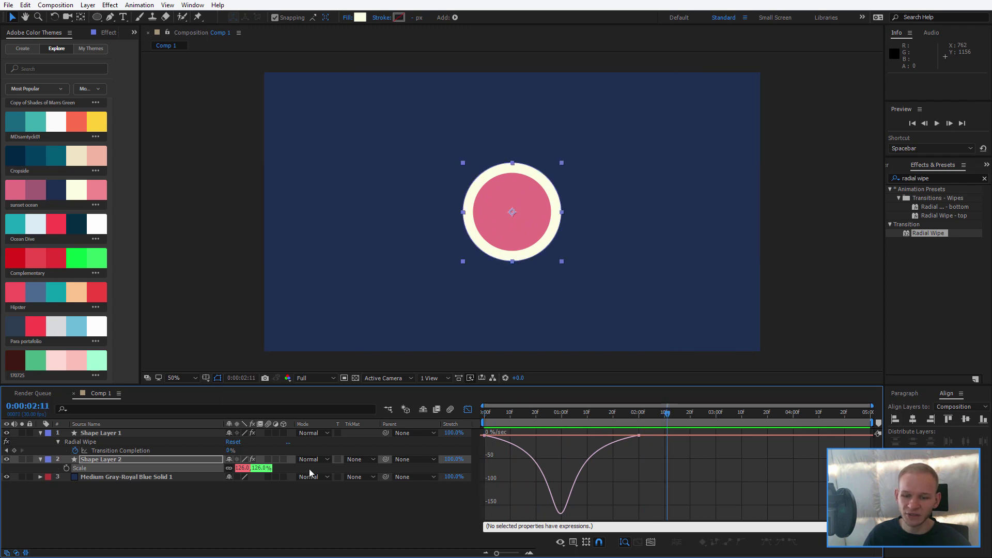
Step: Delay Shape Layer 2 by one frame and preview the offset wipe from the start
{"action": "left_click", "coordinate": [468, 410]}
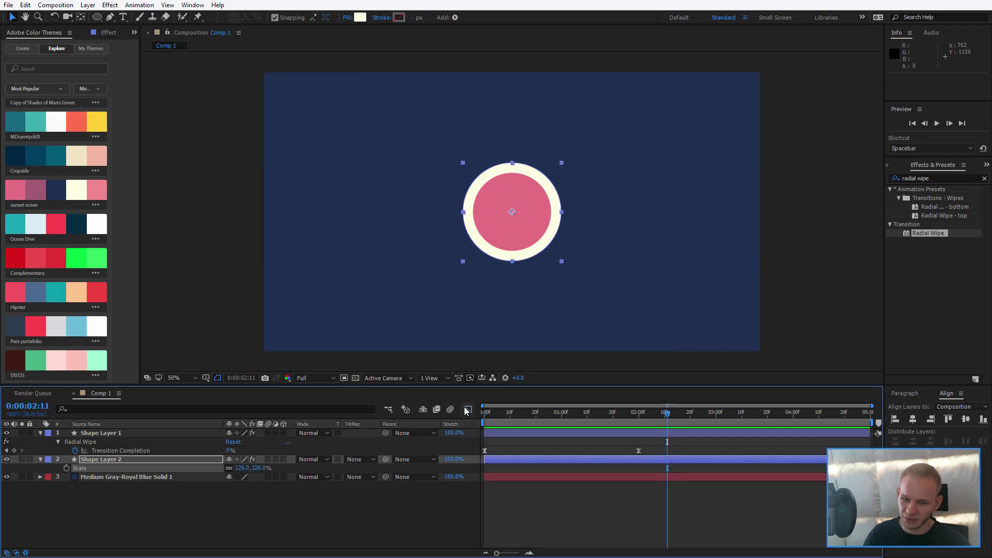
{"action": "left_click", "coordinate": [489, 462]}
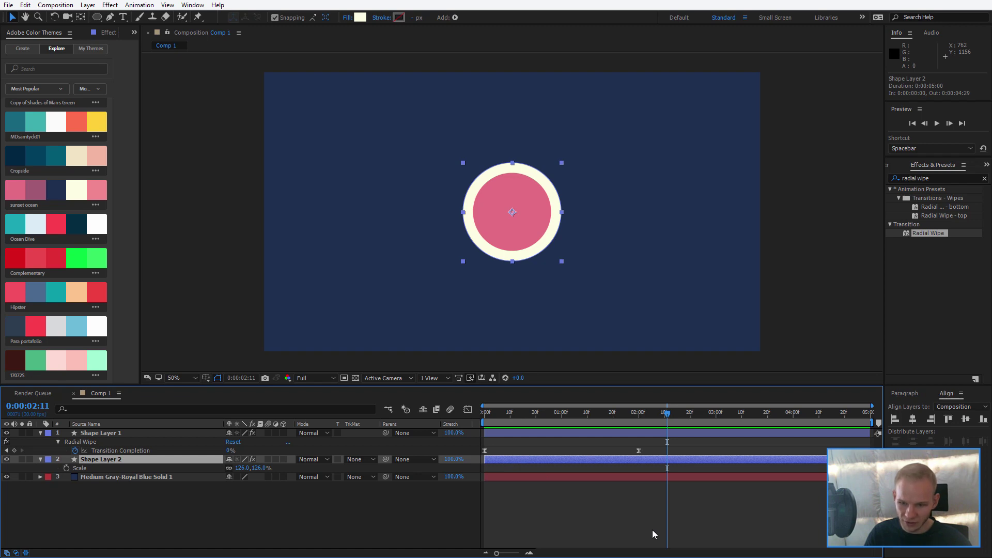
{"action": "key", "text": "alt+Page_Down"}
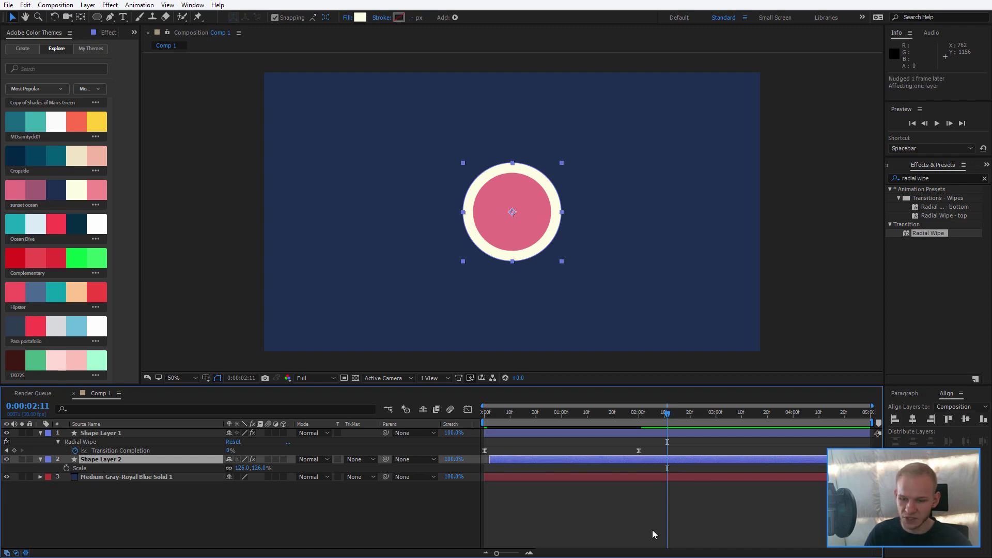
{"action": "key", "text": "Home"}
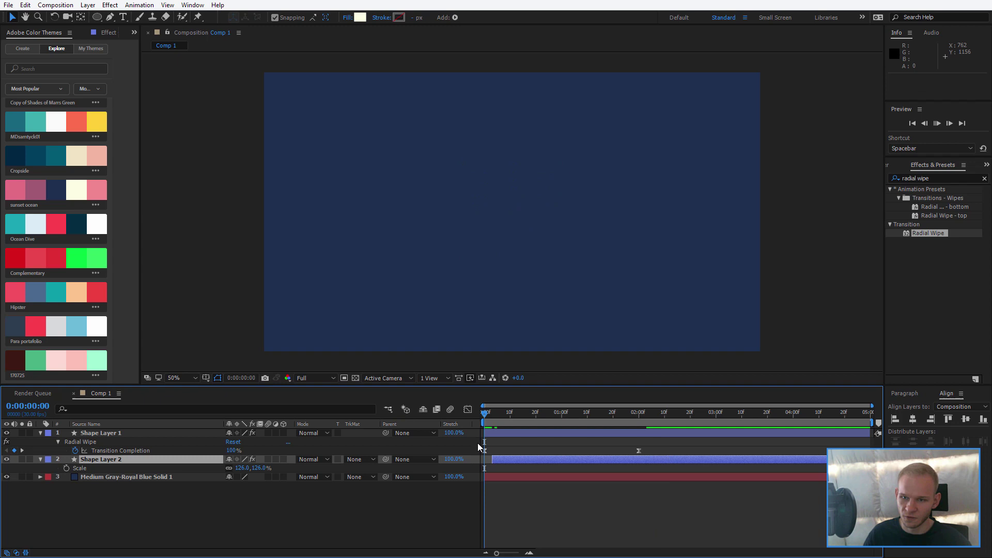
{"action": "key", "text": "space"}
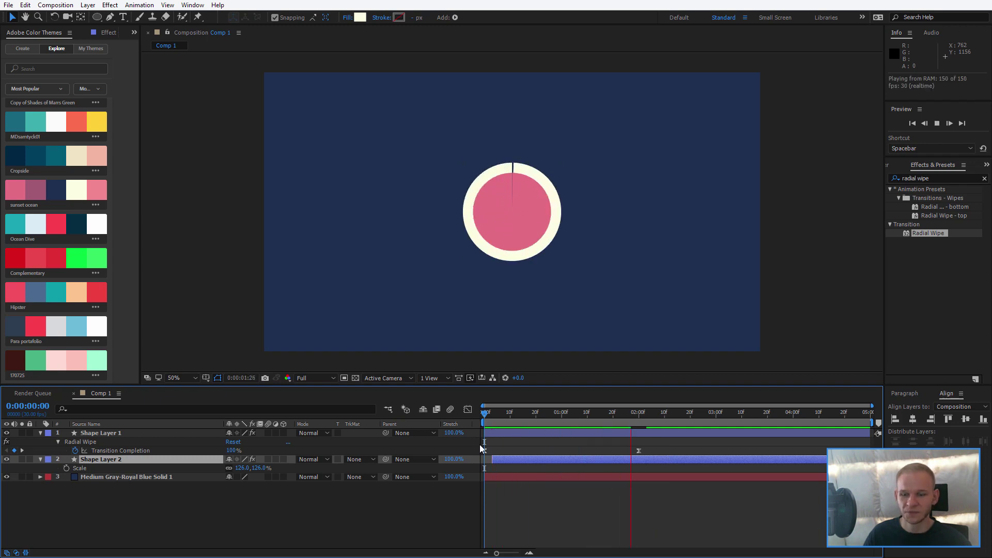
Step: At 0:00:00:27, duplicate Shape Layer 2 as Shape Layer 3, keeping the original selected
{"action": "left_click_drag", "start_coordinate": [487, 425], "coordinate": [548, 413]}
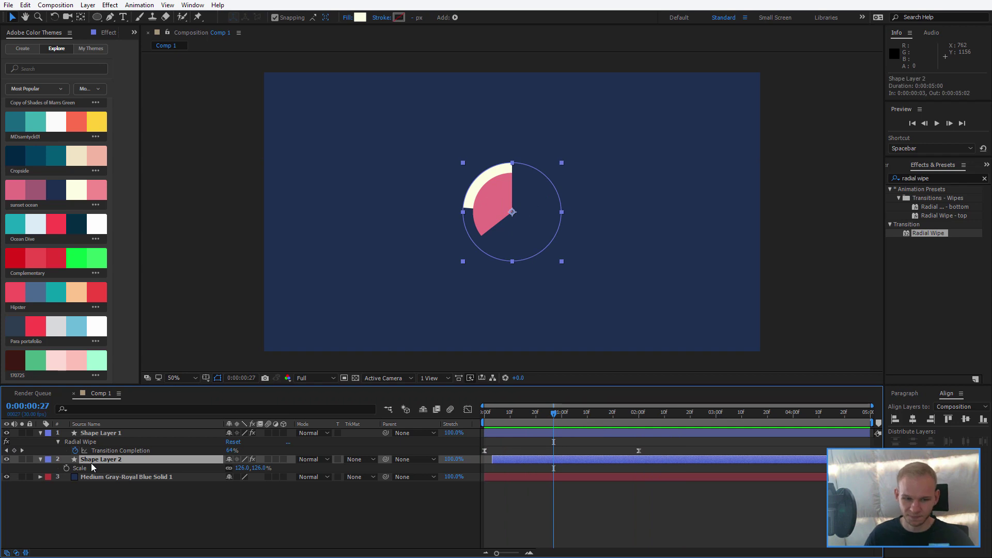
{"action": "key", "text": "ctrl+d"}
{"action": "left_click", "coordinate": [124, 468]}
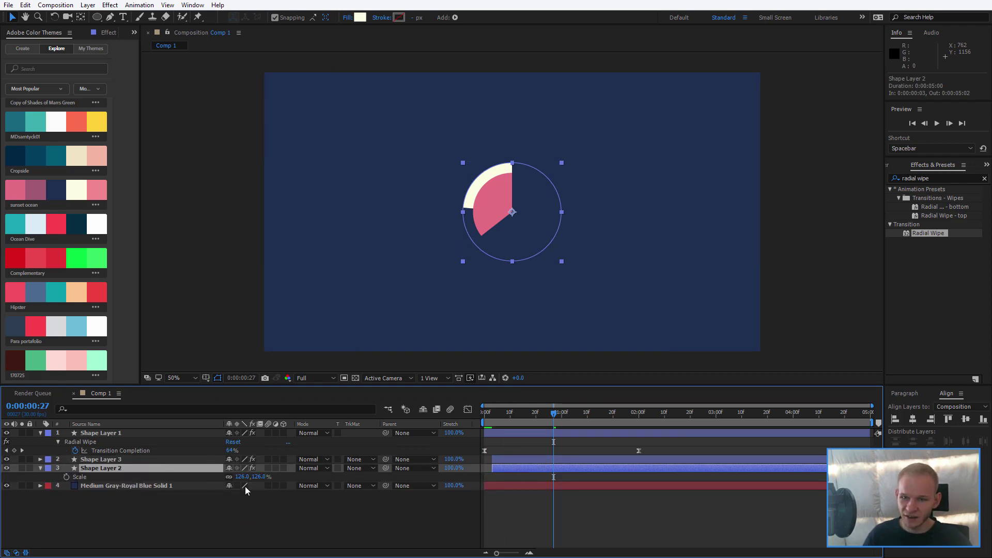
Step: Enlarge Shape Layer 2 and trial a sampled mauve fill, keeping it cream
{"action": "left_click_drag", "start_coordinate": [241, 480], "coordinate": [254, 476]}
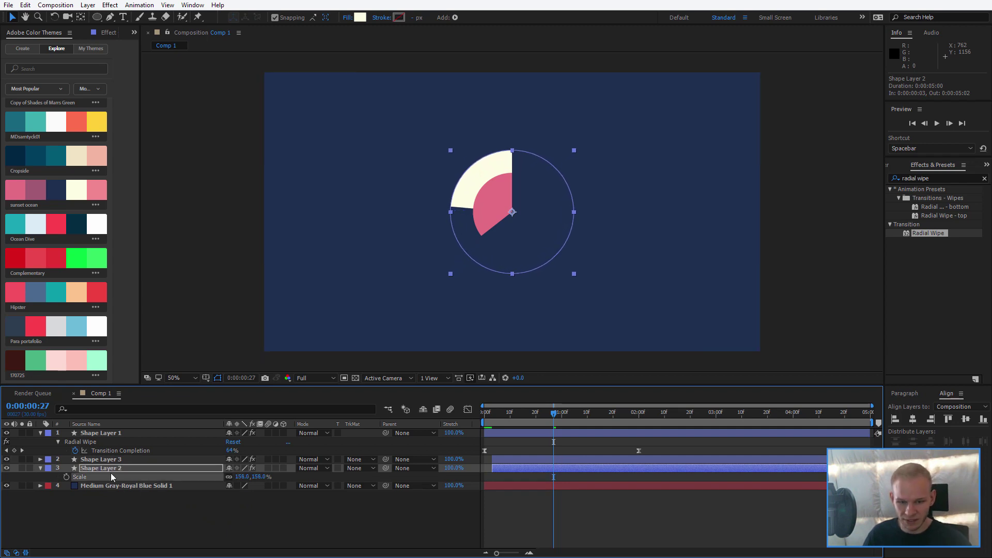
{"action": "left_click", "coordinate": [360, 17]}
{"action": "left_click", "coordinate": [393, 424]}
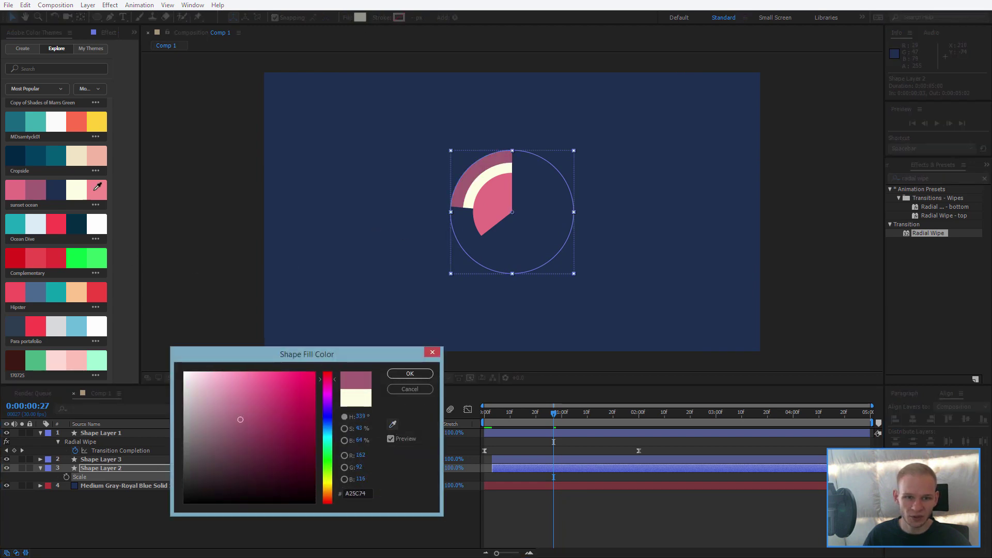
{"action": "left_click", "coordinate": [36, 189]}
{"action": "left_click", "coordinate": [408, 388]}
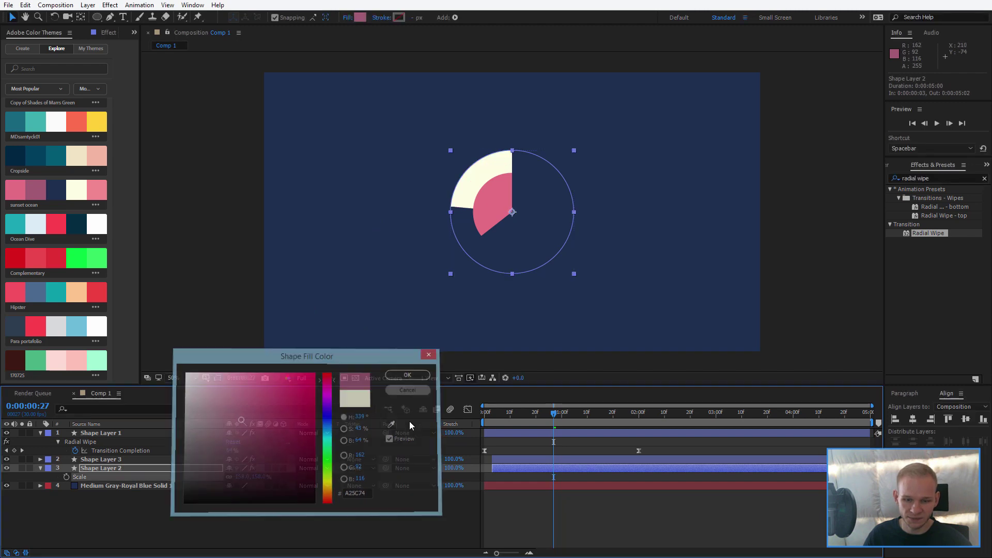
Step: Set Shape Layer 2's scale to 153.9%, delay it one frame, and duplicate it as Shape Layer 4
{"action": "left_click_drag", "start_coordinate": [237, 476], "coordinate": [234, 474]}
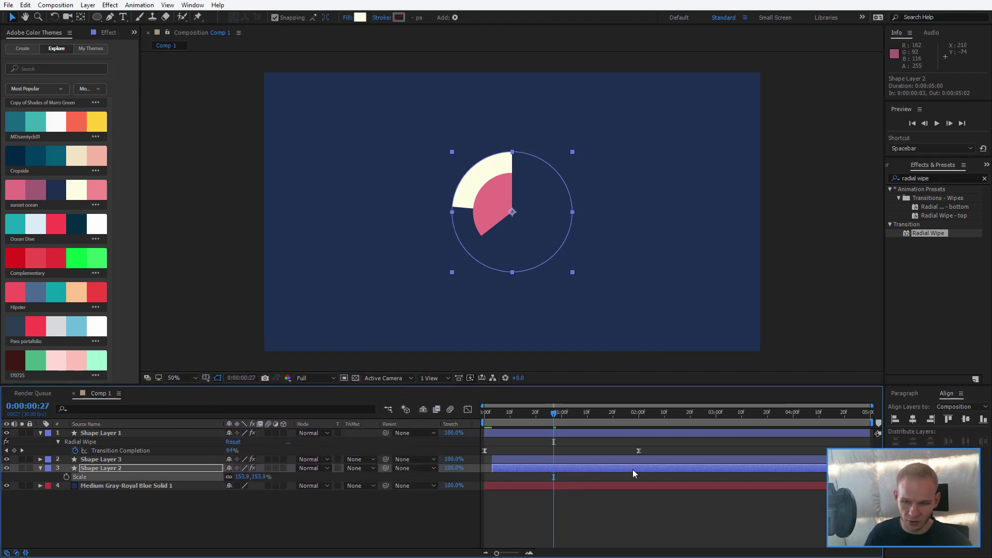
{"action": "key", "text": "alt+Page_Down"}
{"action": "key", "text": "alt+Page_Down"}
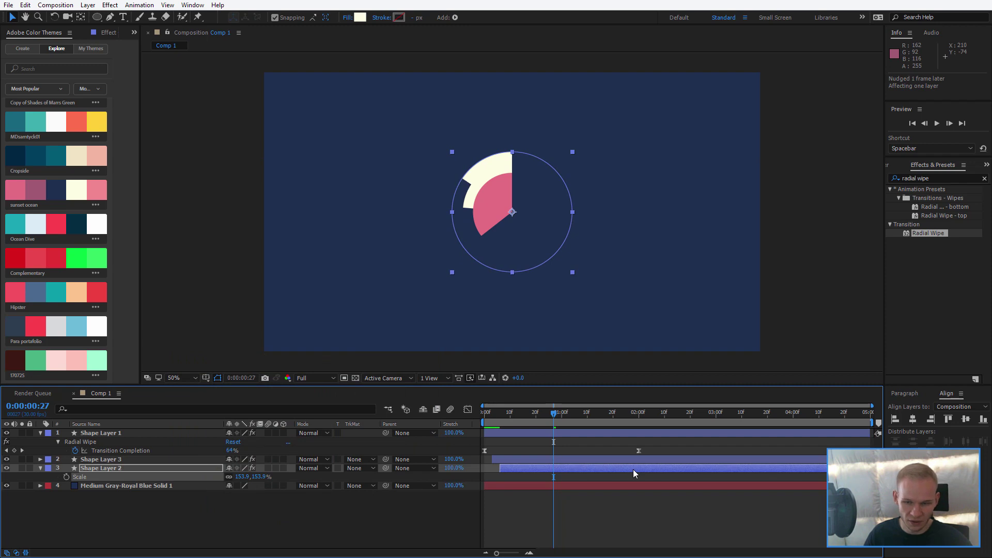
{"action": "key", "text": "ctrl+d"}
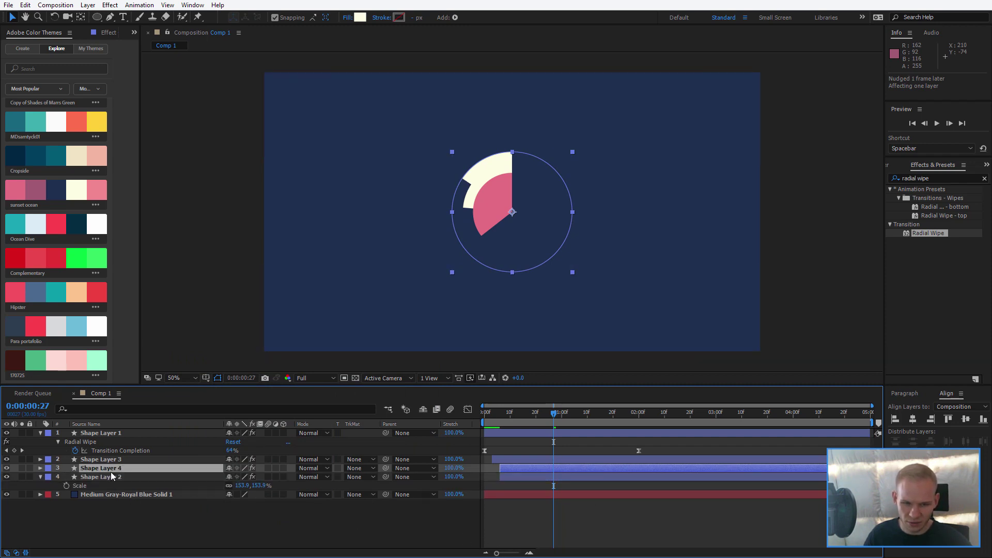
Step: Place Shape Layer 4 below Shape Layer 2, scale it to 182.9%, and fill it pink F38A8D
{"action": "left_click_drag", "start_coordinate": [110, 472], "coordinate": [119, 487]}
{"action": "key", "text": "s"}
{"action": "left_click_drag", "start_coordinate": [241, 494], "coordinate": [256, 494]}
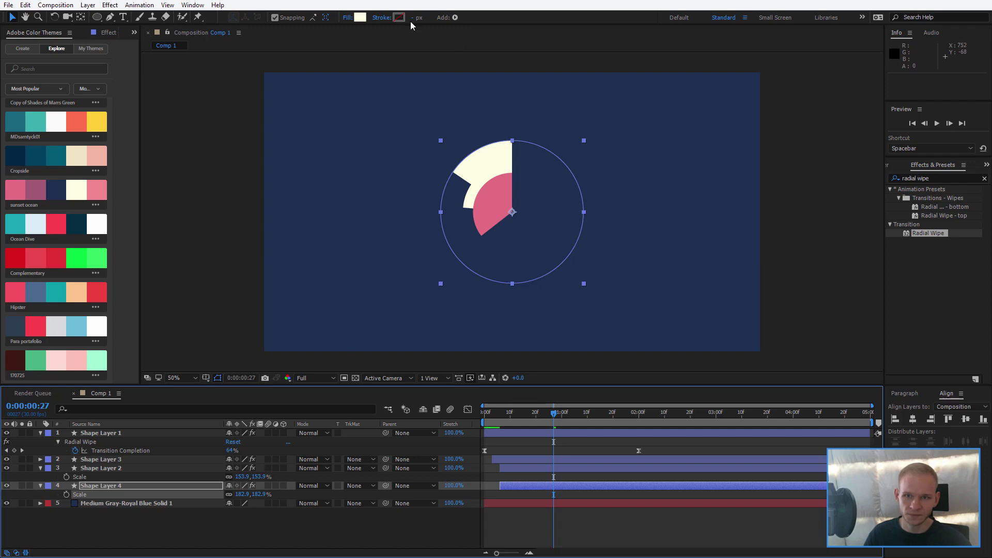
{"action": "left_click", "coordinate": [360, 17]}
{"action": "left_click", "coordinate": [392, 424]}
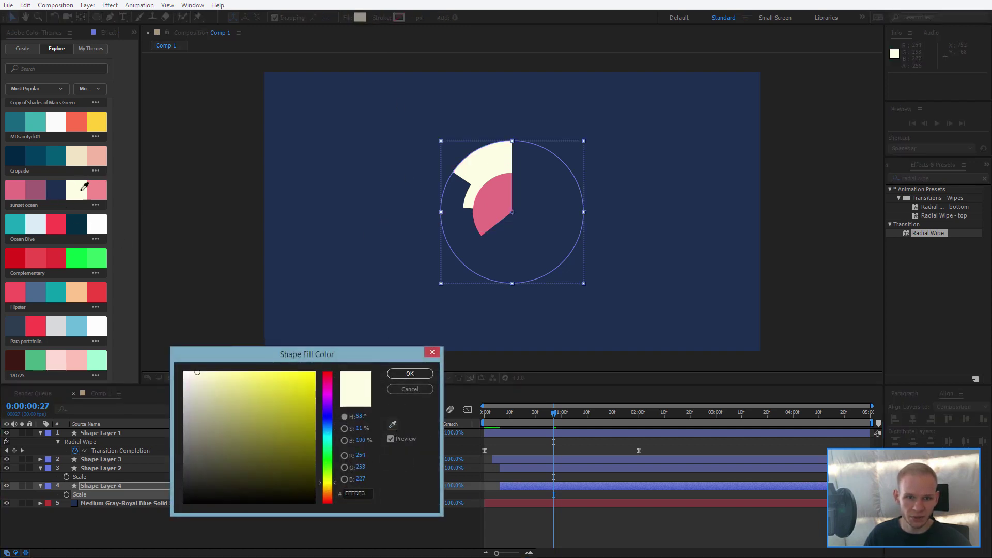
{"action": "left_click", "coordinate": [101, 192]}
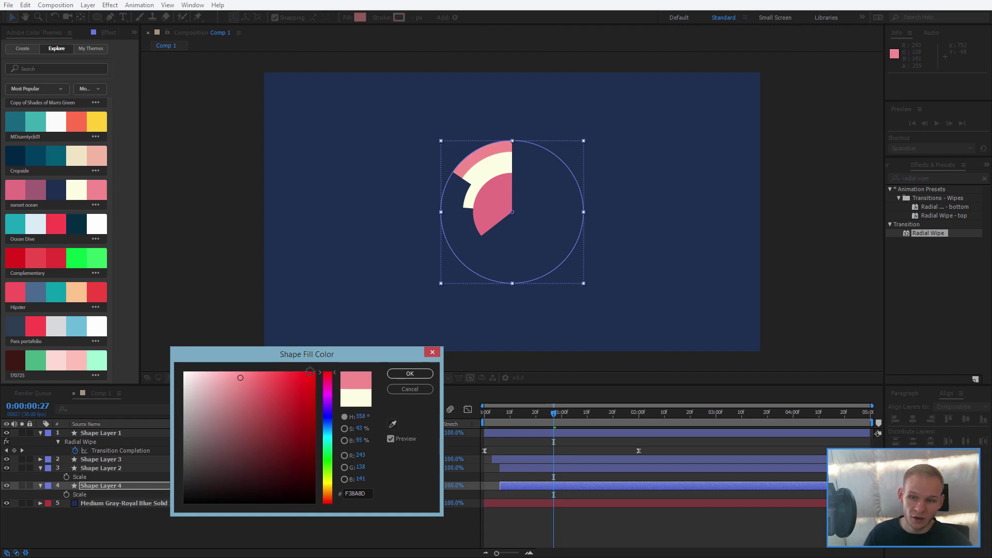
{"action": "left_click", "coordinate": [410, 373]}
Step: Recolour Shape Layer 2 with the sunset ocean mauve and delay Shape Layer 4 by one frame
{"action": "left_click_drag", "start_coordinate": [527, 409], "coordinate": [553, 409]}
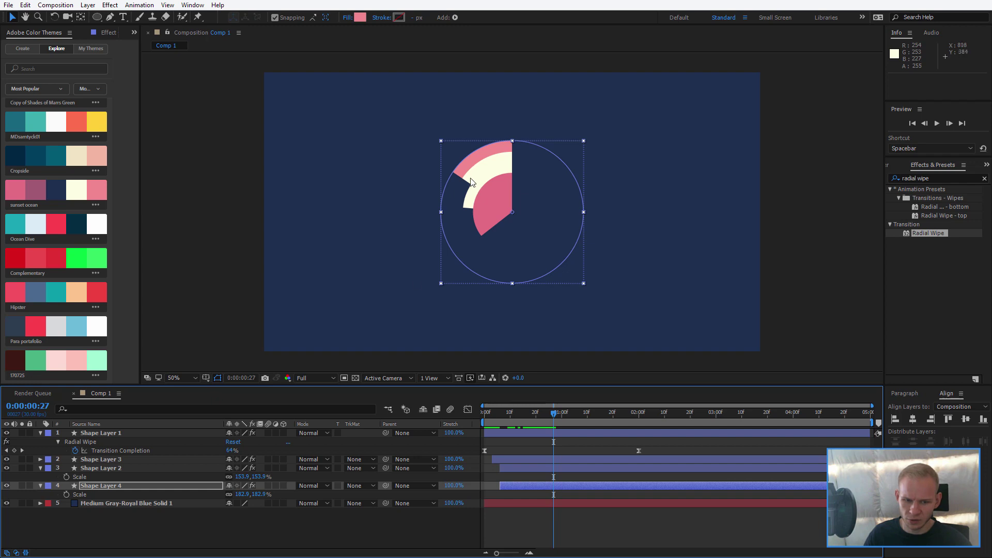
{"action": "left_click", "coordinate": [118, 468]}
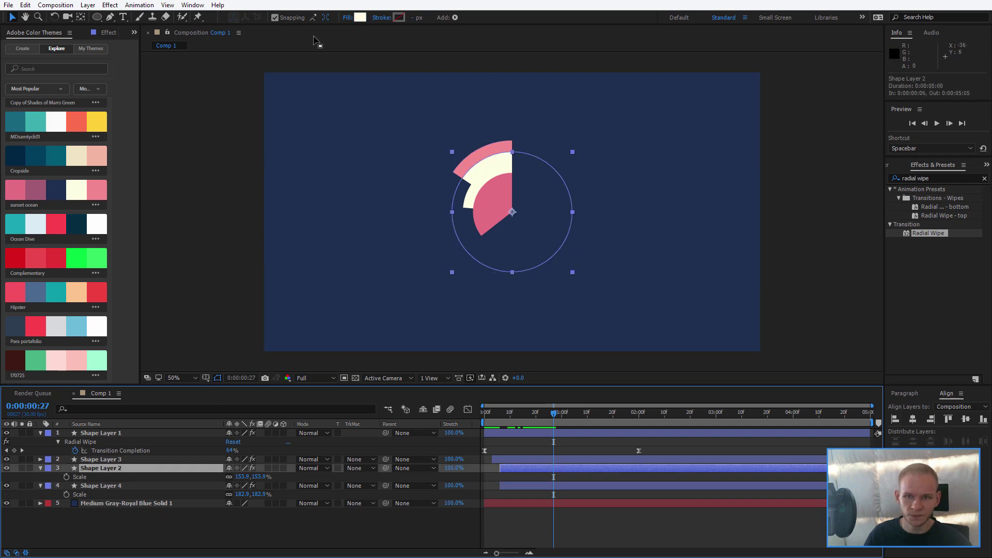
{"action": "left_click", "coordinate": [360, 17]}
{"action": "left_click", "coordinate": [393, 424]}
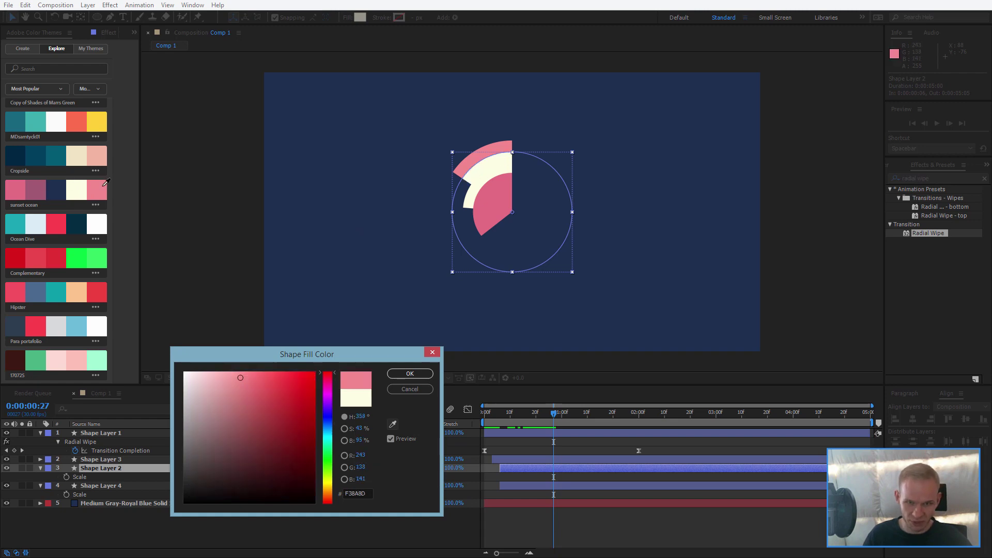
{"action": "left_click", "coordinate": [37, 188]}
{"action": "left_click", "coordinate": [410, 374]}
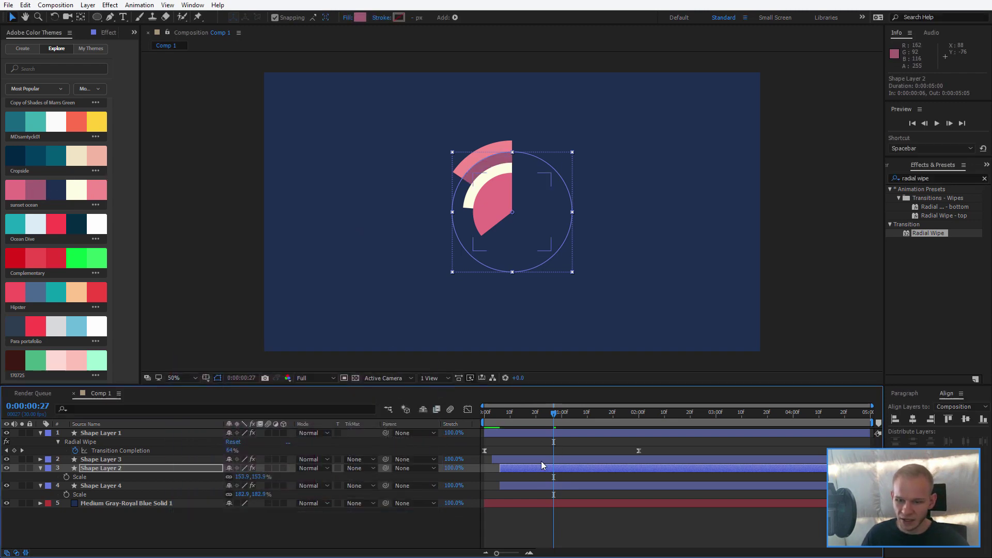
{"action": "left_click", "coordinate": [511, 485]}
{"action": "key", "text": "alt+Page_Down"}
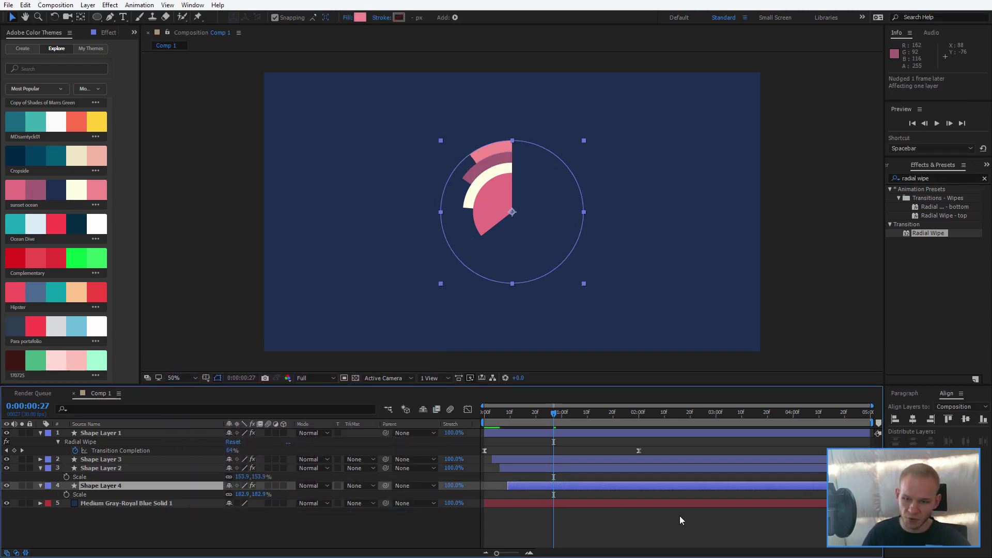
Step: Preview all ring animations from the start and pull the work area end in to about 0:00:02:27
{"action": "key", "text": "Home"}
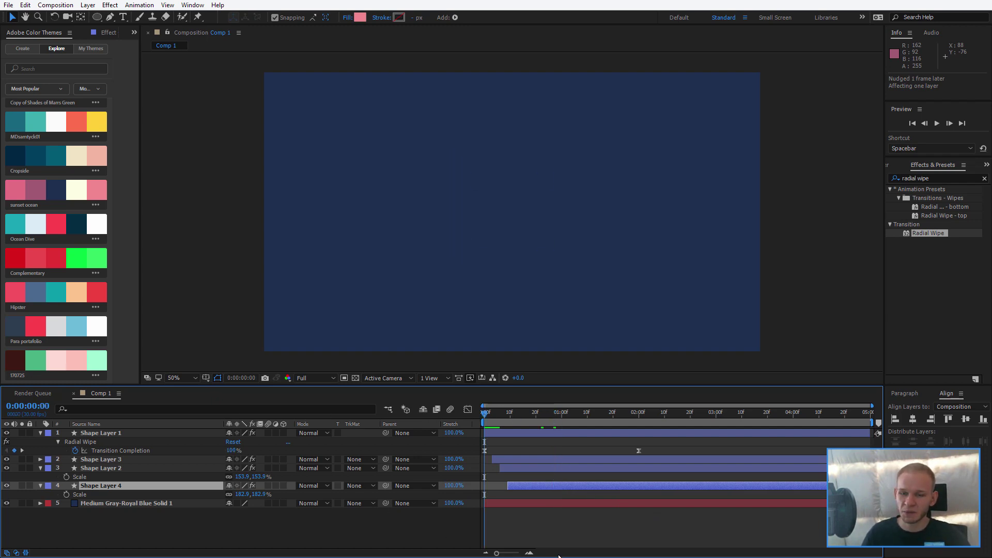
{"action": "key", "text": "space"}
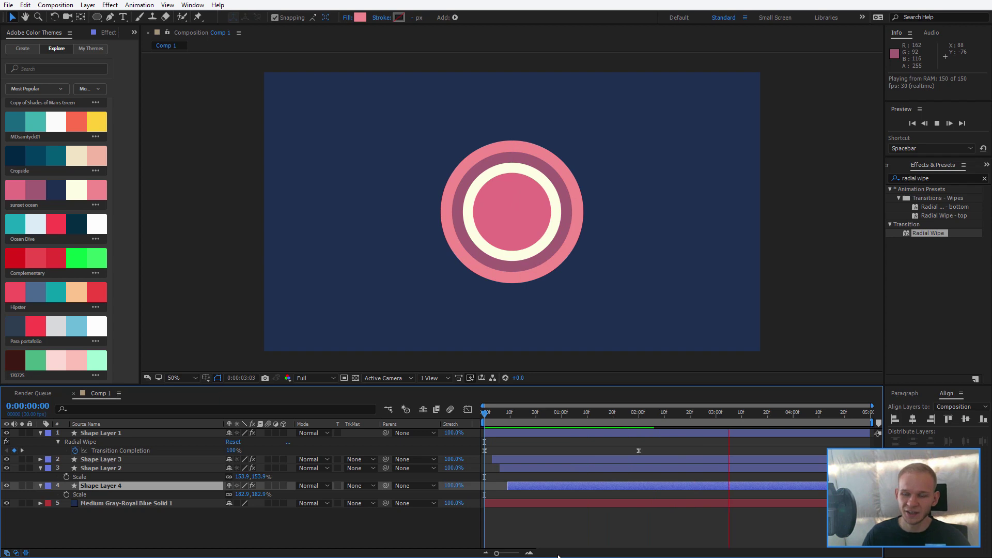
{"action": "left_click_drag", "start_coordinate": [871, 423], "coordinate": [712, 423]}
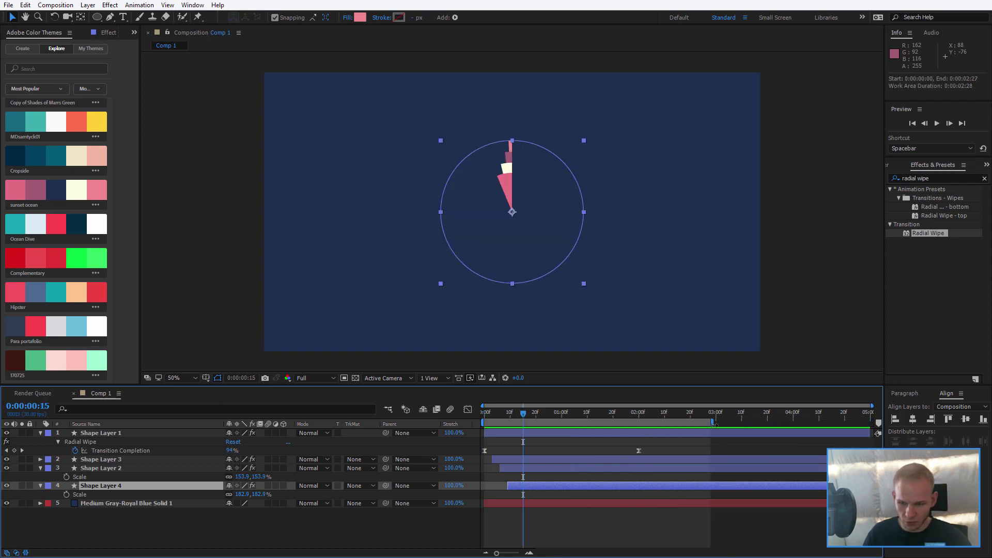
Step: Paste the Radial Wipe onto Shape Layers 3, 2 and 4, end the work area at 0:00:02:18, and preview
{"action": "left_click", "coordinate": [702, 458], "text": "shift"}
{"action": "key", "text": "ctrl+v"}
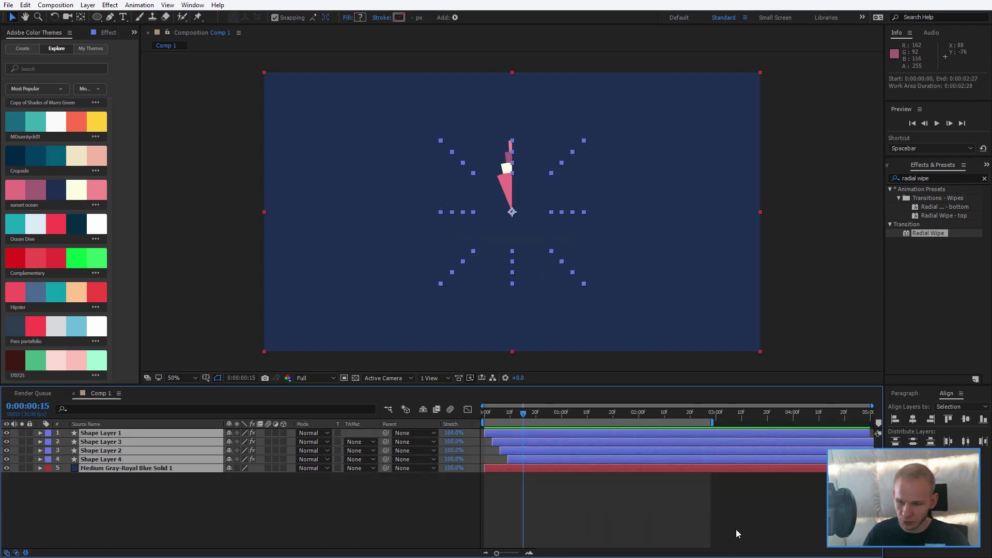
{"action": "left_click_drag", "start_coordinate": [712, 423], "coordinate": [689, 423]}
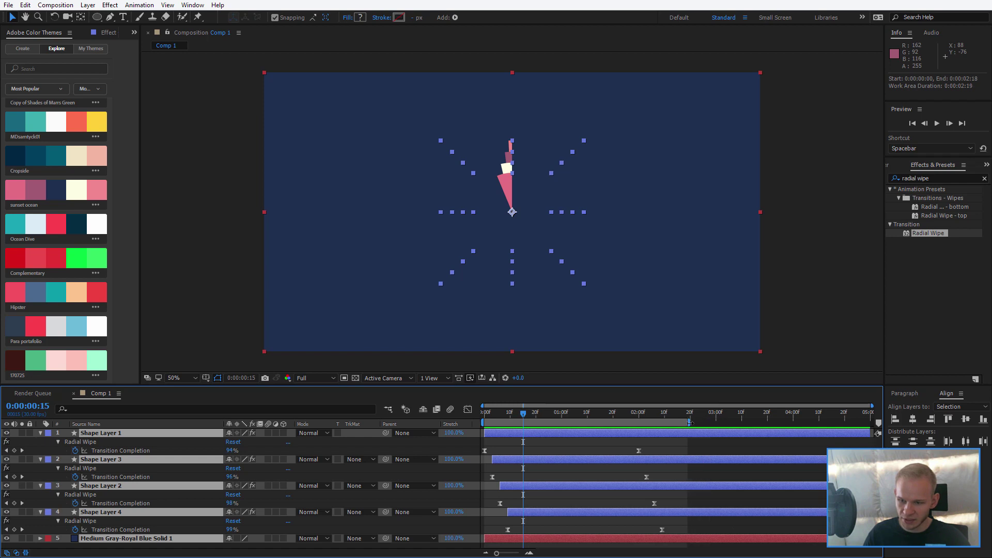
{"action": "key", "text": "space"}
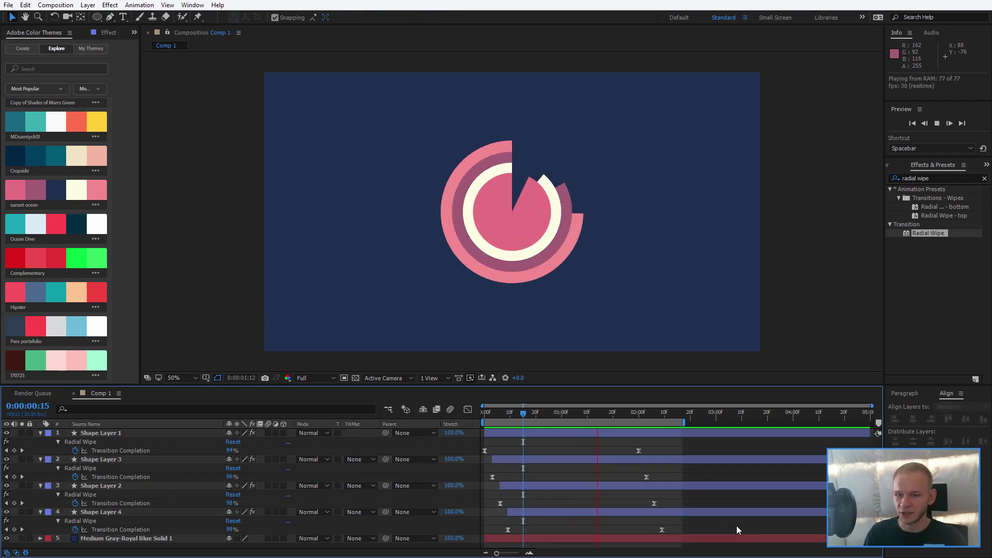